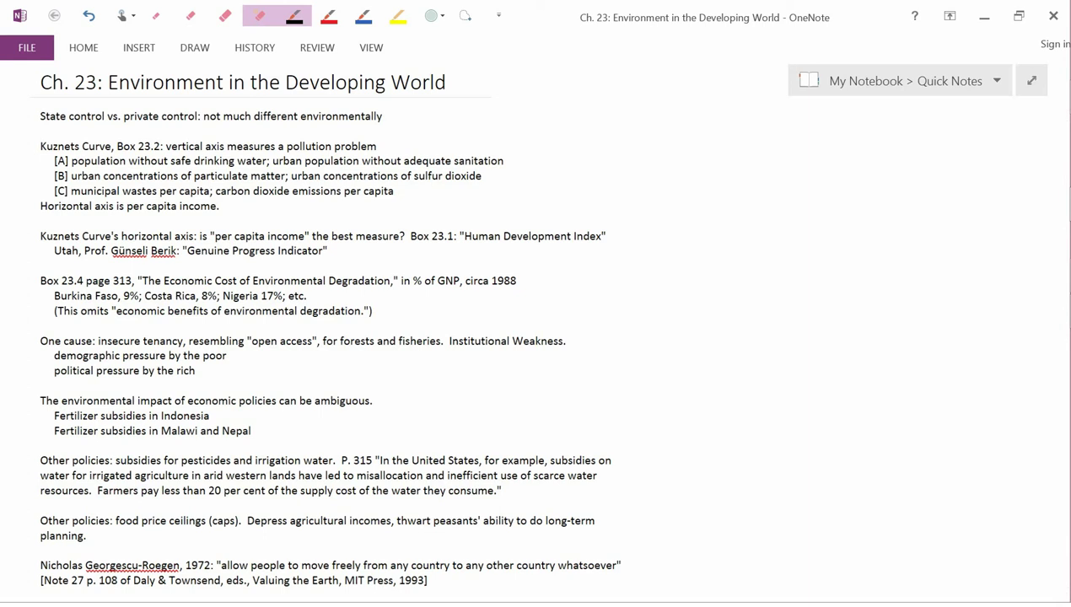
# Temporarily highlight "State control vs. private control:" and "Kuznets Curve, Box 23.2" in yellow, undoing each highlight.
pyautogui.click(398, 15)
pyautogui.moveTo(44, 120); pyautogui.dragTo(201, 116)
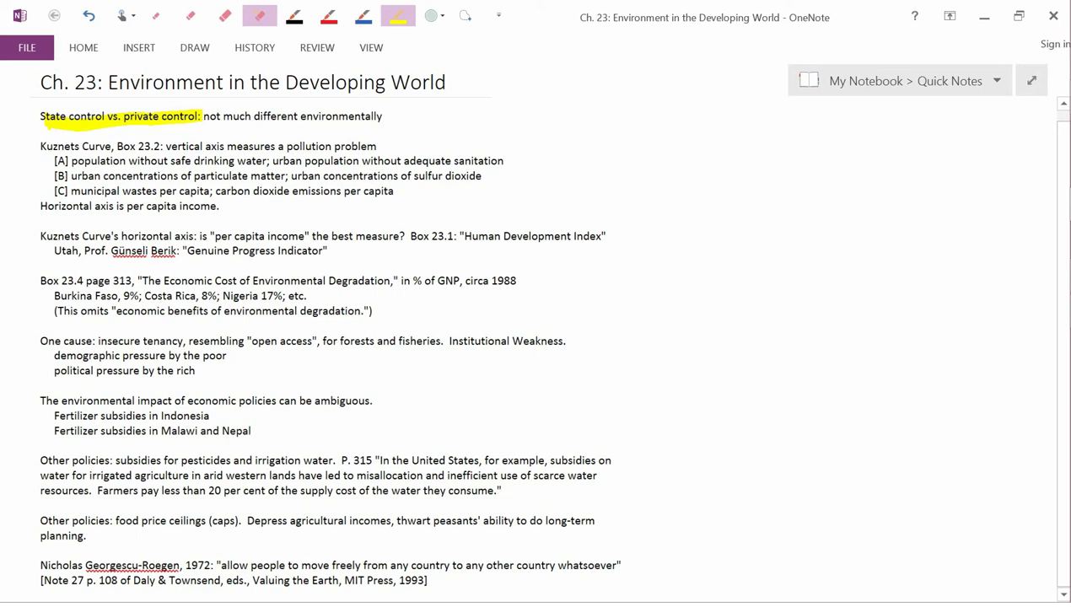
pyautogui.hotkey('ctrl', 'z')
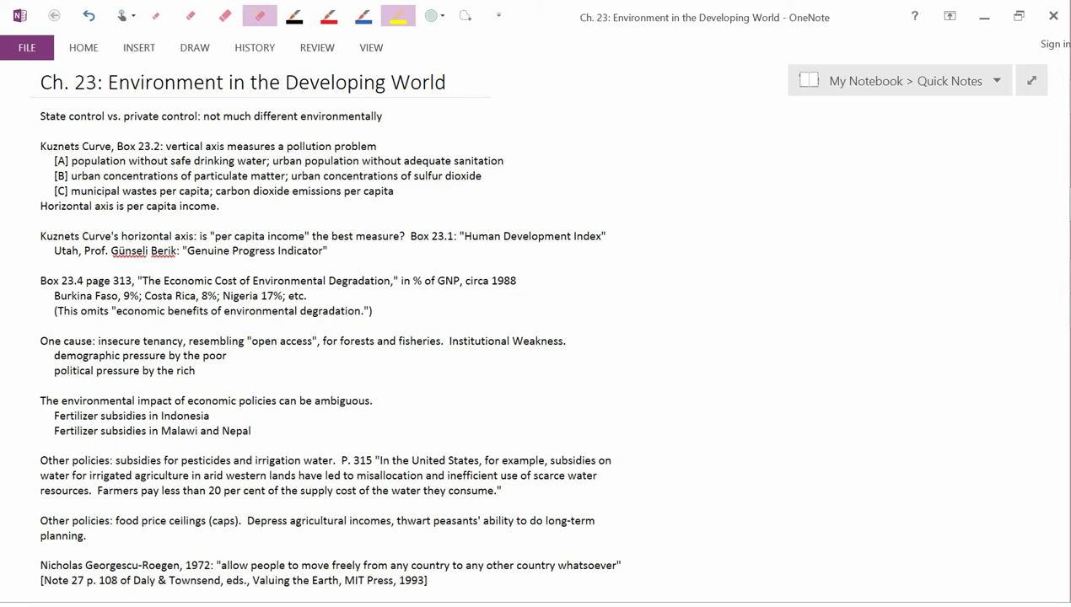
pyautogui.moveTo(40, 147); pyautogui.dragTo(147, 148)
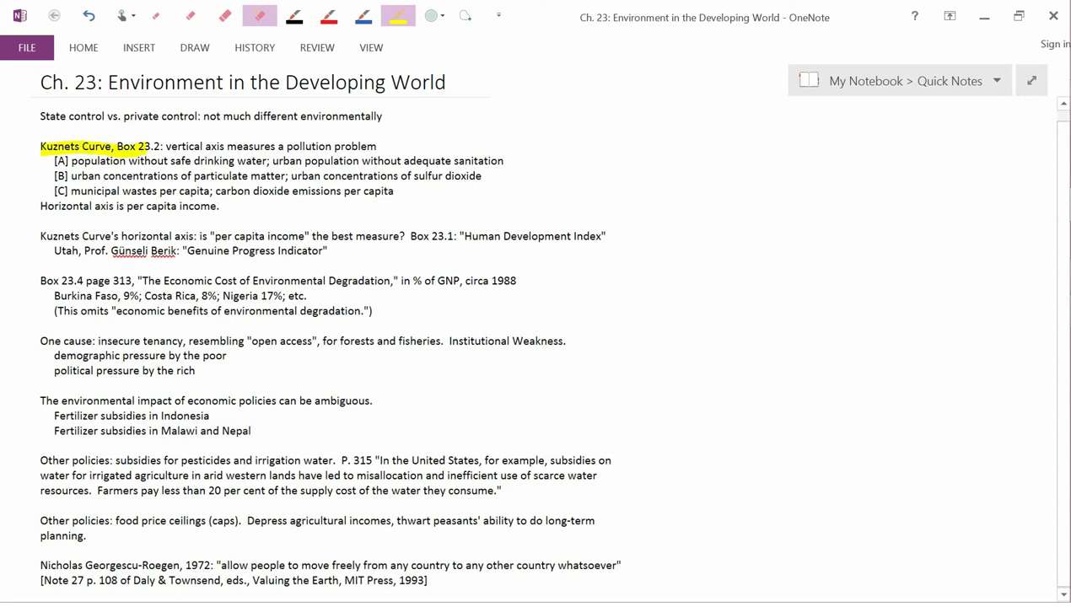
pyautogui.hotkey('ctrl', 'z')
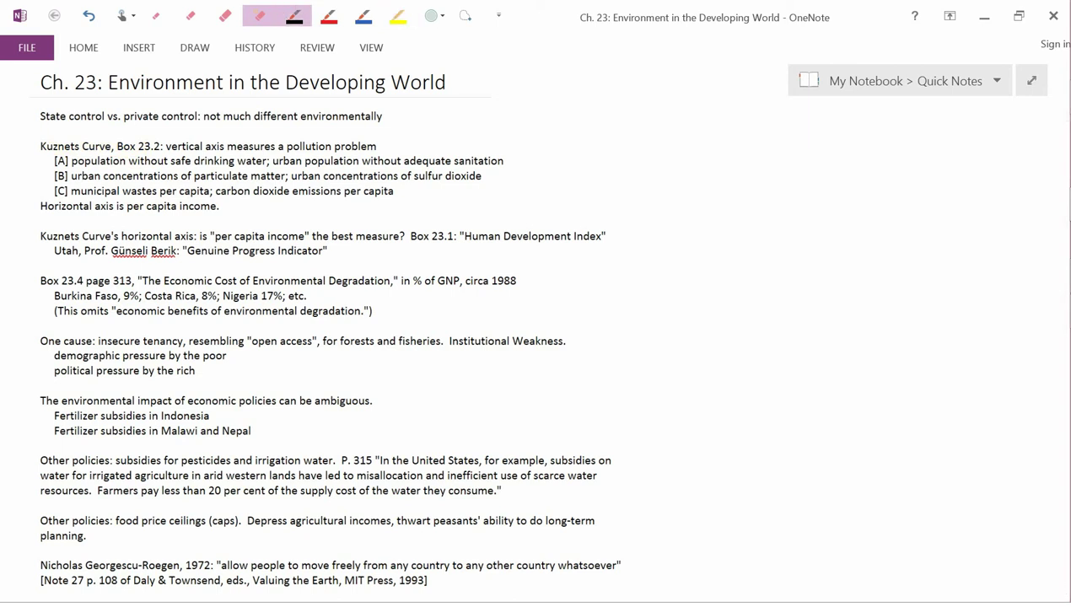
# Draw black graph axes beside the notes, handwrite "pollution problem" and "per capita income" as labels, and add a rightward arrow under the horizontal axis.
pyautogui.moveTo(733, 131)
pyautogui.mouseDown()
pyautogui.moveTo(730, 238)
pyautogui.moveTo(860, 240)
pyautogui.mouseUp()
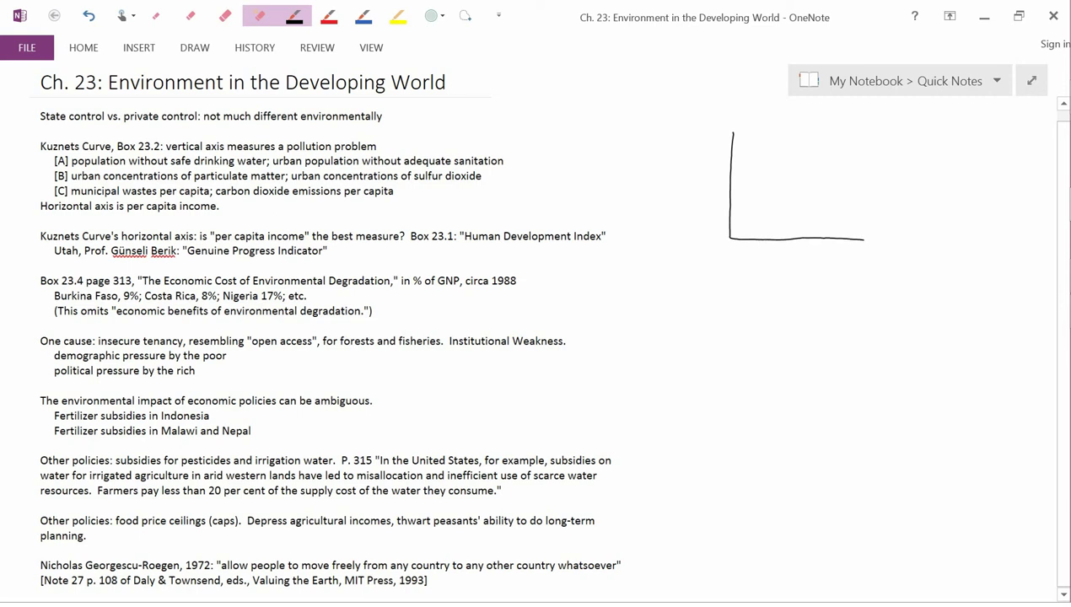
pyautogui.moveTo(662, 132)
pyautogui.mouseDown()
pyautogui.moveTo(664, 158)
pyautogui.moveTo(662, 138)
pyautogui.mouseUp()
pyautogui.moveTo(669, 131); pyautogui.dragTo(681, 130)
pyautogui.moveTo(685, 125)
pyautogui.mouseDown()
pyautogui.moveTo(698, 108)
pyautogui.moveTo(725, 115)
pyautogui.mouseUp()
pyautogui.click(697, 143)
pyautogui.moveTo(657, 162)
pyautogui.mouseDown()
pyautogui.moveTo(661, 172)
pyautogui.moveTo(674, 150)
pyautogui.moveTo(703, 154)
pyautogui.mouseUp()
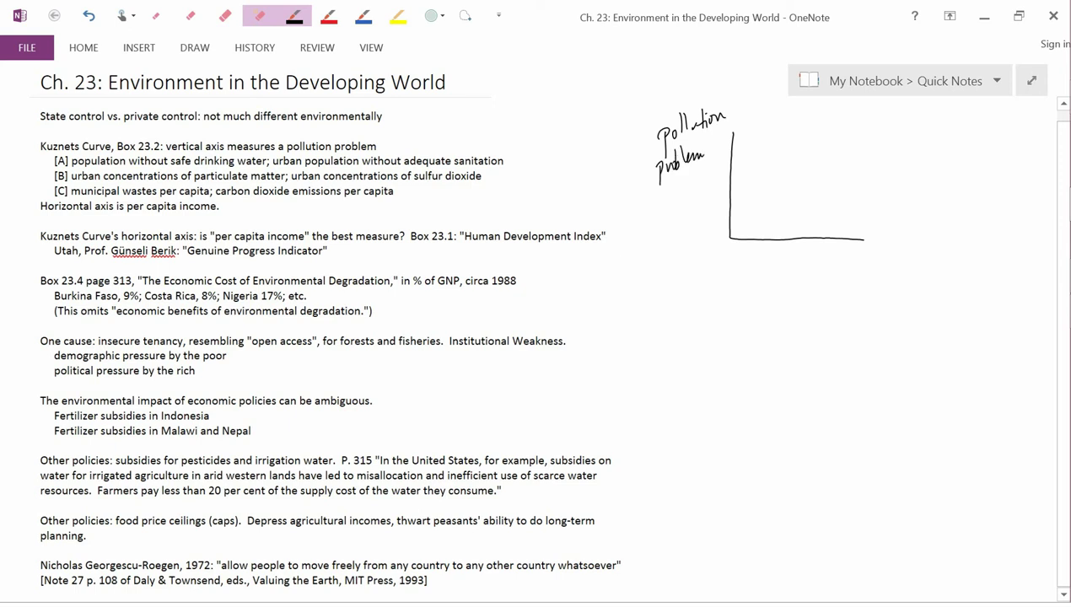
pyautogui.moveTo(826, 255)
pyautogui.mouseDown()
pyautogui.moveTo(825, 274)
pyautogui.moveTo(850, 258)
pyautogui.moveTo(863, 263)
pyautogui.moveTo(859, 275)
pyautogui.moveTo(868, 253)
pyautogui.moveTo(878, 266)
pyautogui.moveTo(849, 288)
pyautogui.moveTo(884, 285)
pyautogui.mouseUp()
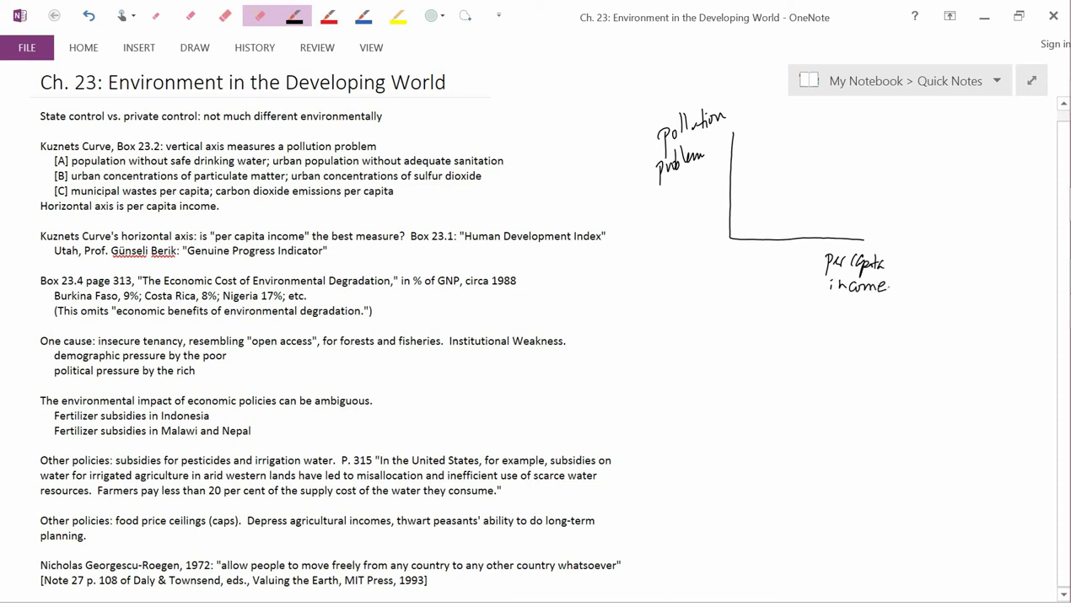
pyautogui.moveTo(765, 249); pyautogui.dragTo(791, 255)
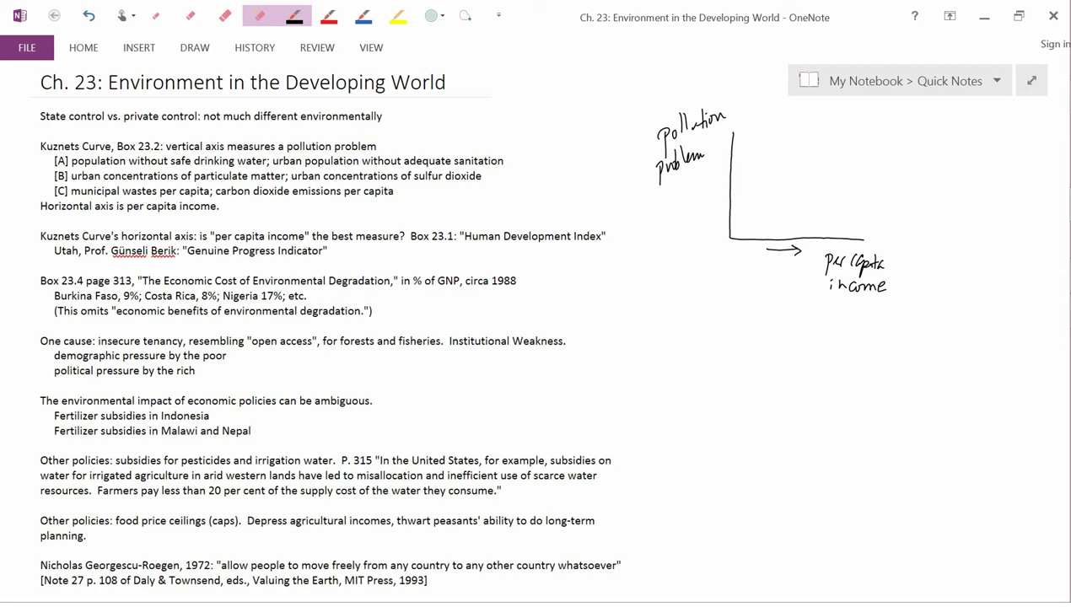
# Temporarily highlight the [A] marker of the safe drinking water line in yellow and undo the highlight.
pyautogui.click(397, 15)
pyautogui.moveTo(50, 161); pyautogui.dragTo(72, 161)
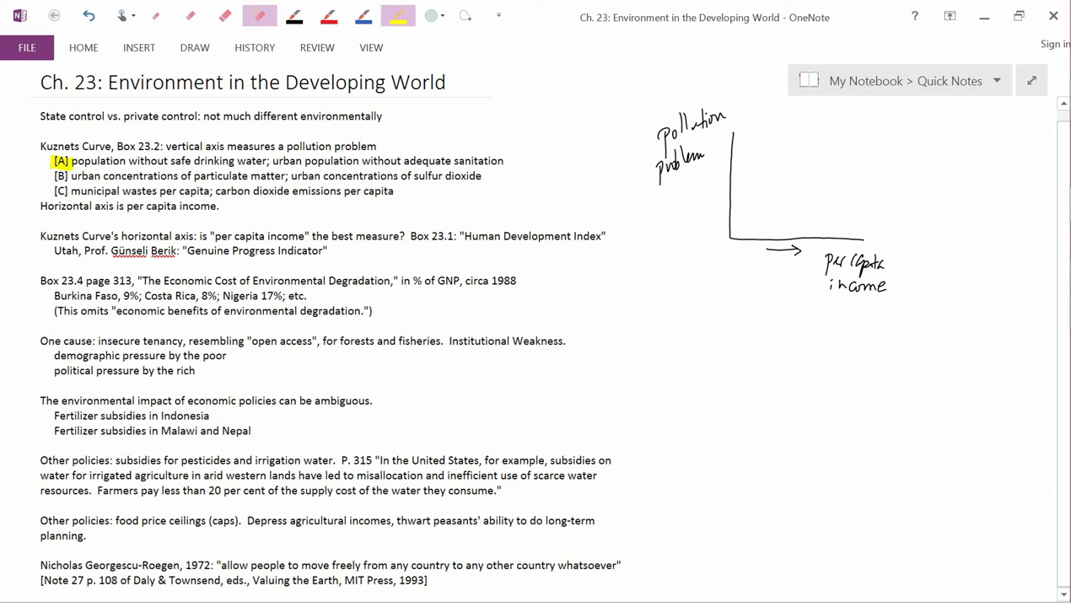
pyautogui.hotkey('ctrl', 'z')
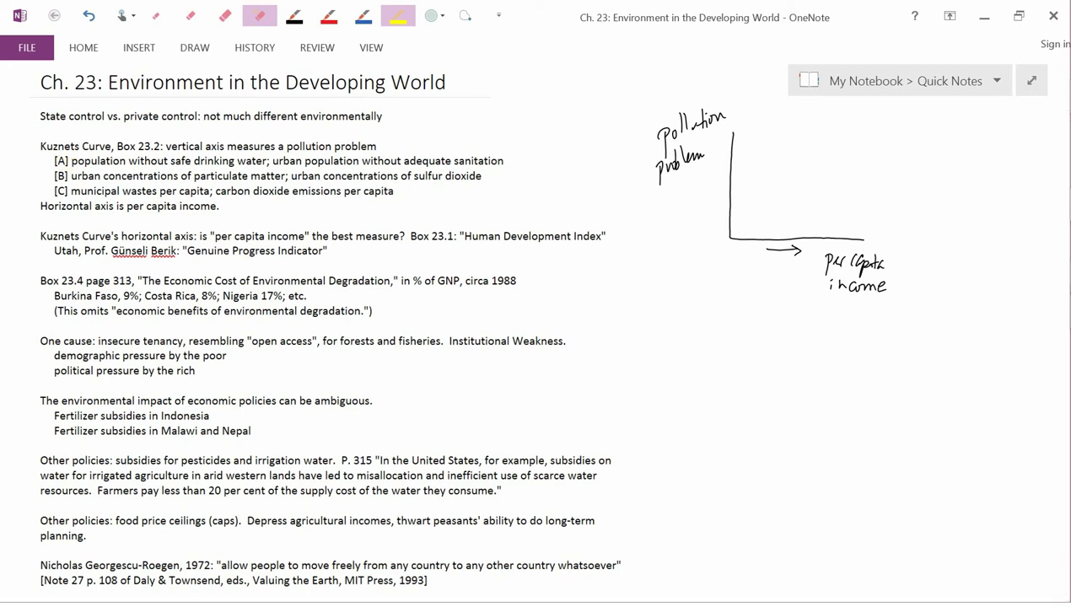
# Draw a black downward-sloping curve that flattens toward the horizontal axis and mark the graph "A".
pyautogui.click(294, 15)
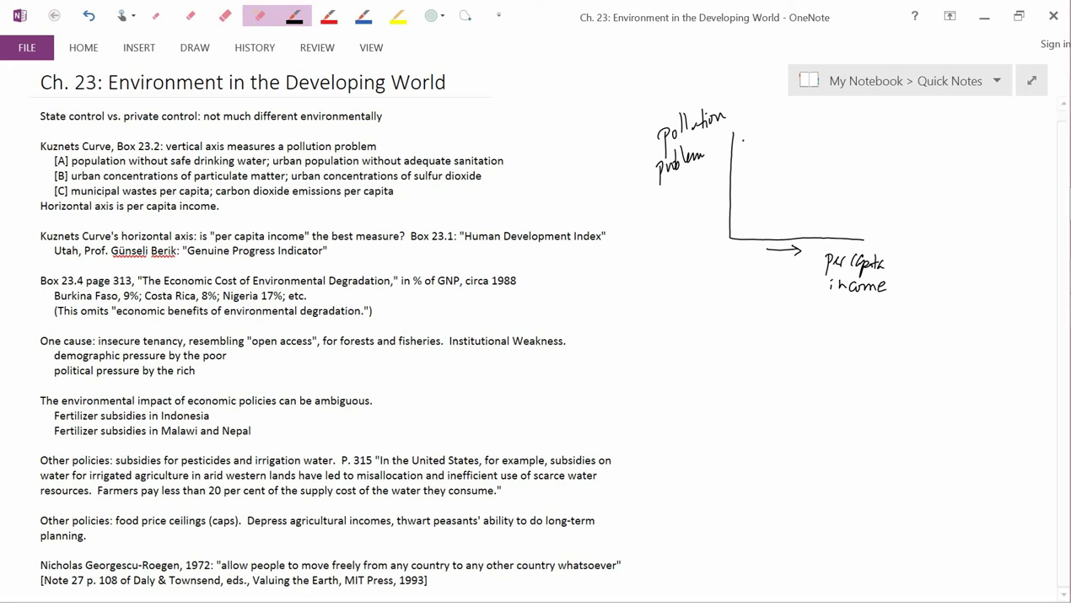
pyautogui.moveTo(743, 140)
pyautogui.mouseDown()
pyautogui.moveTo(784, 221)
pyautogui.moveTo(828, 235)
pyautogui.mouseUp()
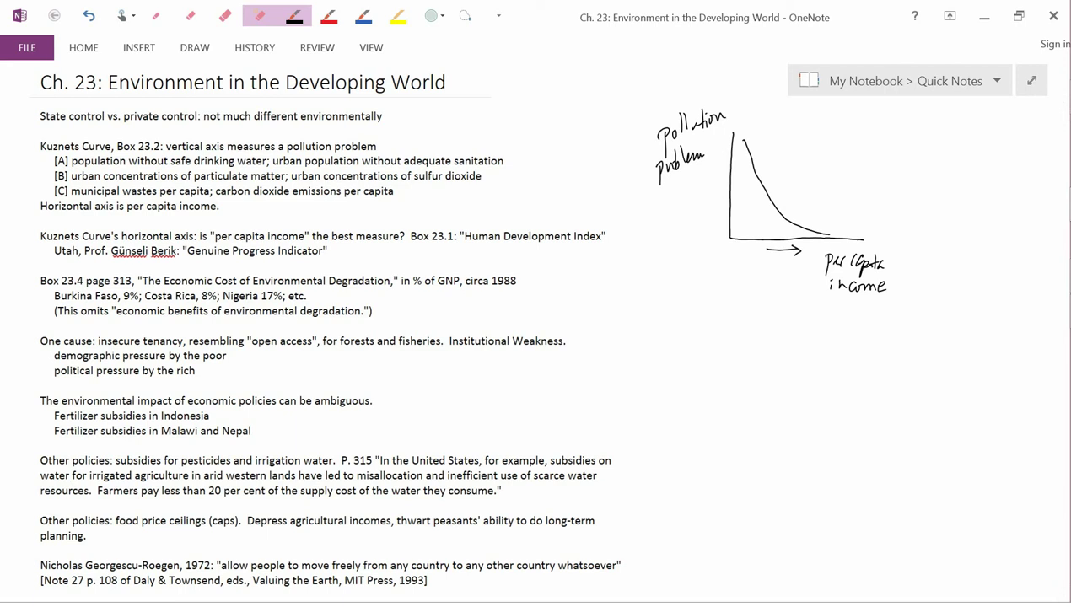
pyautogui.moveTo(805, 156)
pyautogui.mouseDown()
pyautogui.moveTo(809, 136)
pyautogui.moveTo(815, 159)
pyautogui.mouseUp()
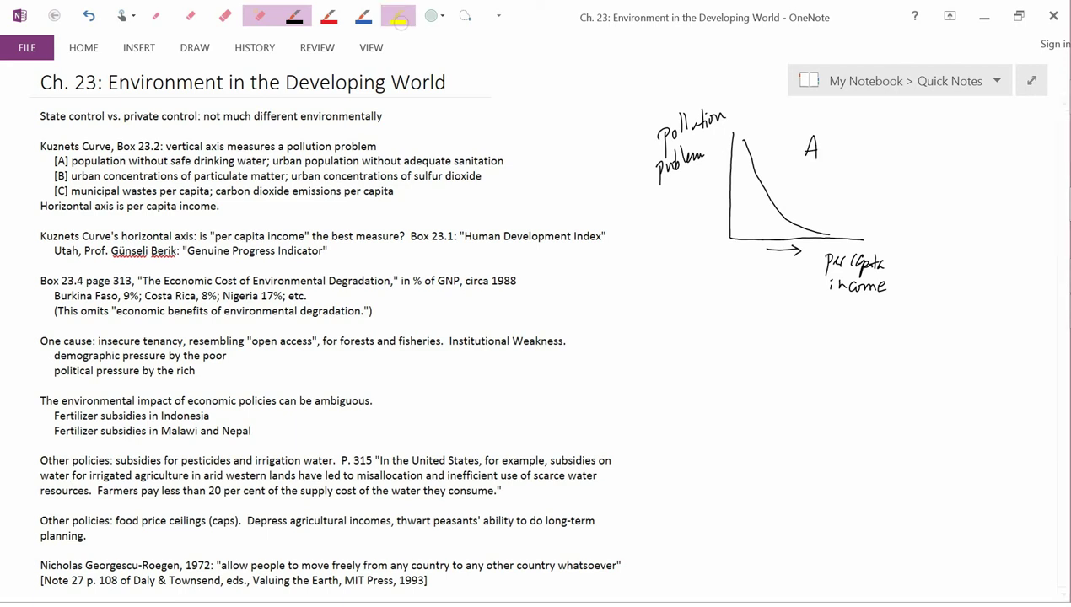
# Temporarily highlight the [B] marker of the particulate matter line in yellow and undo the highlight.
pyautogui.click(397, 15)
pyautogui.moveTo(52, 176); pyautogui.dragTo(74, 176)
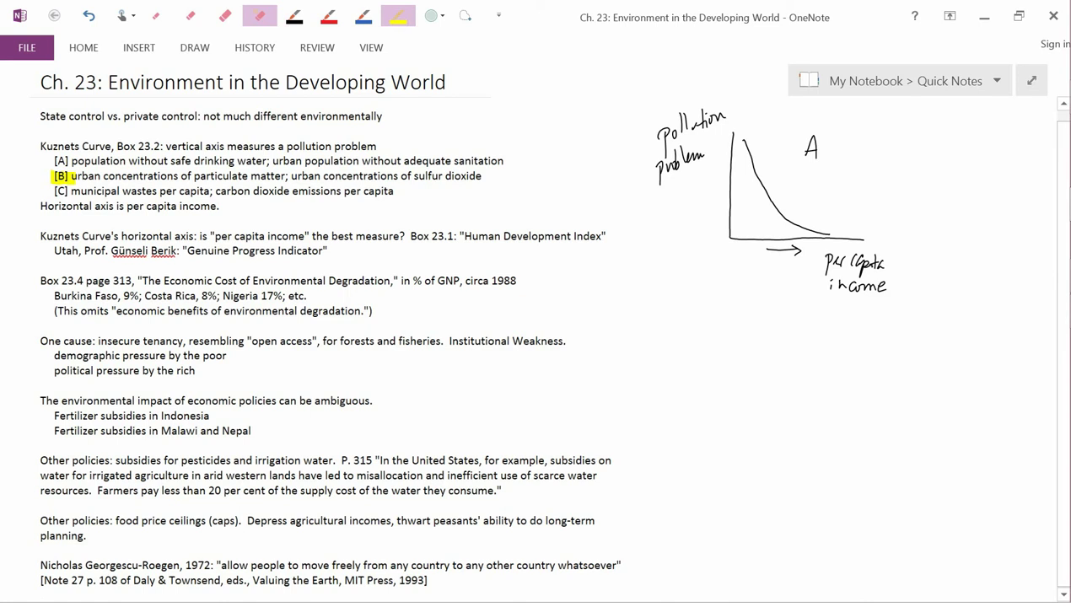
pyautogui.hotkey('ctrl', 'z')
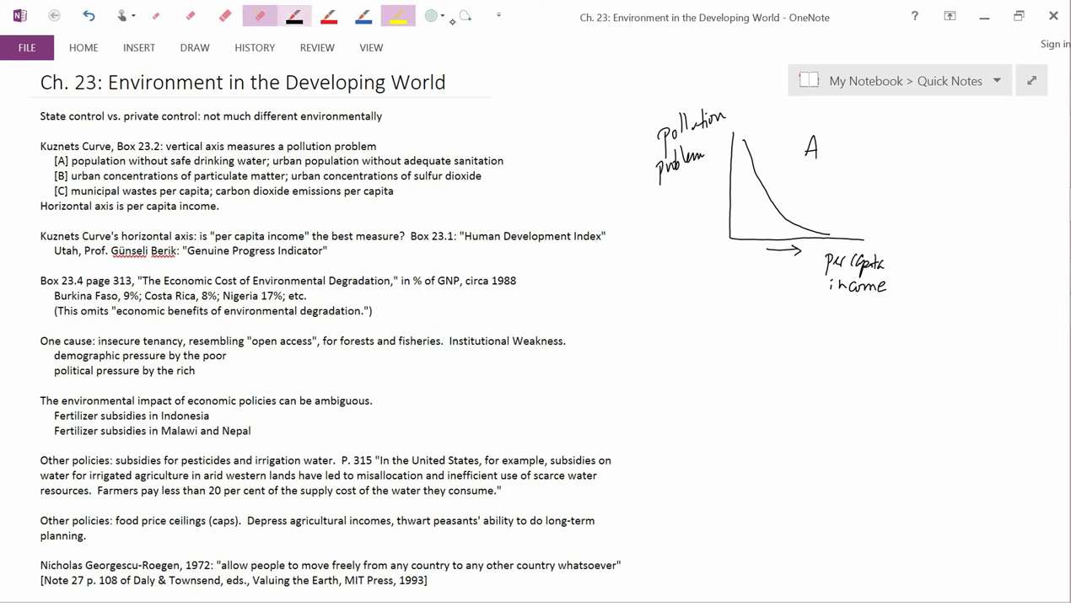
# Draw a second pair of black axes beside graph A and handwrite "per capita income" below, erasing the surplus last letter of "capital".
pyautogui.moveTo(921, 129)
pyautogui.mouseDown()
pyautogui.moveTo(911, 244)
pyautogui.moveTo(1023, 244)
pyautogui.mouseUp()
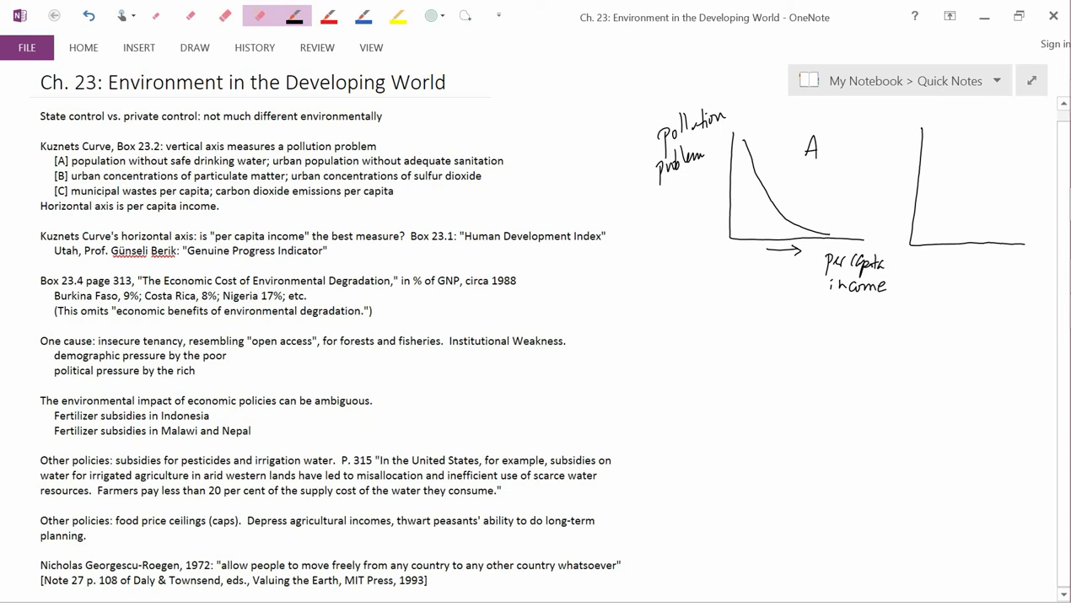
pyautogui.moveTo(959, 254)
pyautogui.mouseDown()
pyautogui.moveTo(978, 255)
pyautogui.moveTo(953, 280)
pyautogui.moveTo(993, 290)
pyautogui.mouseUp()
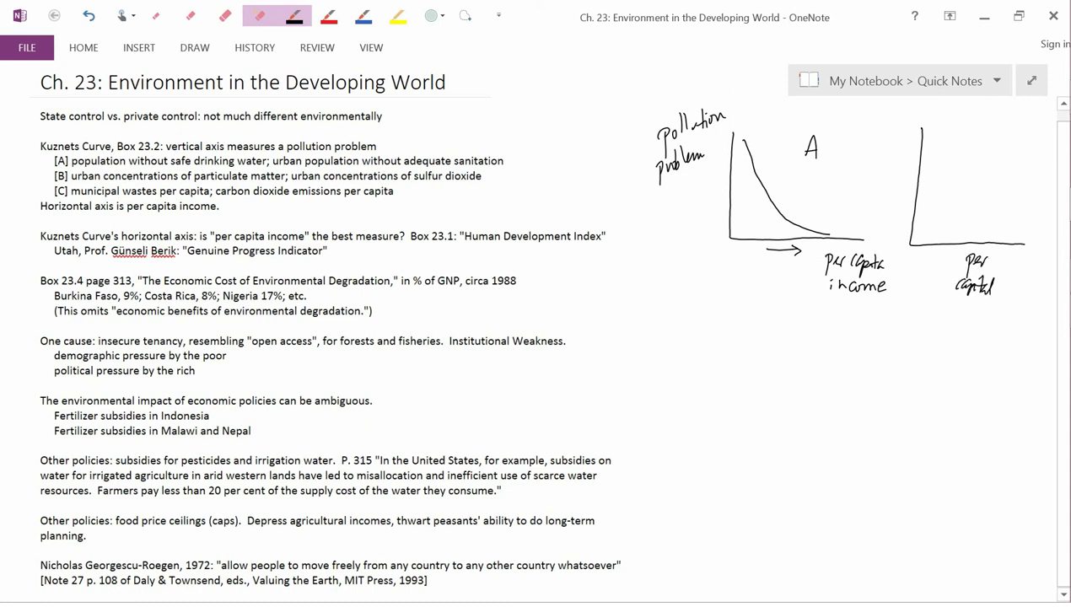
pyautogui.click(190, 16)
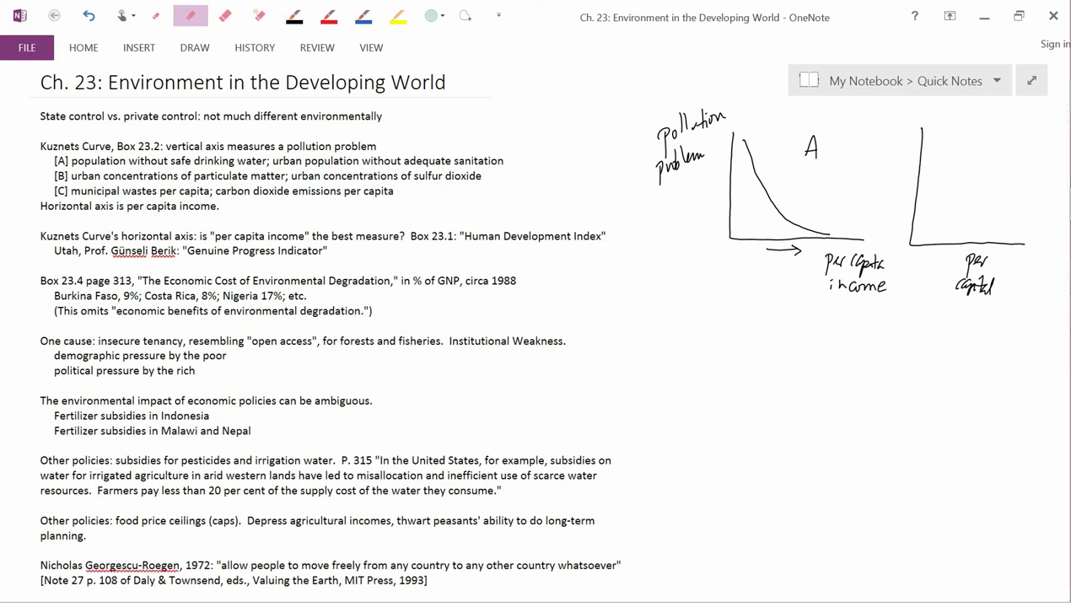
pyautogui.moveTo(994, 285); pyautogui.dragTo(985, 283)
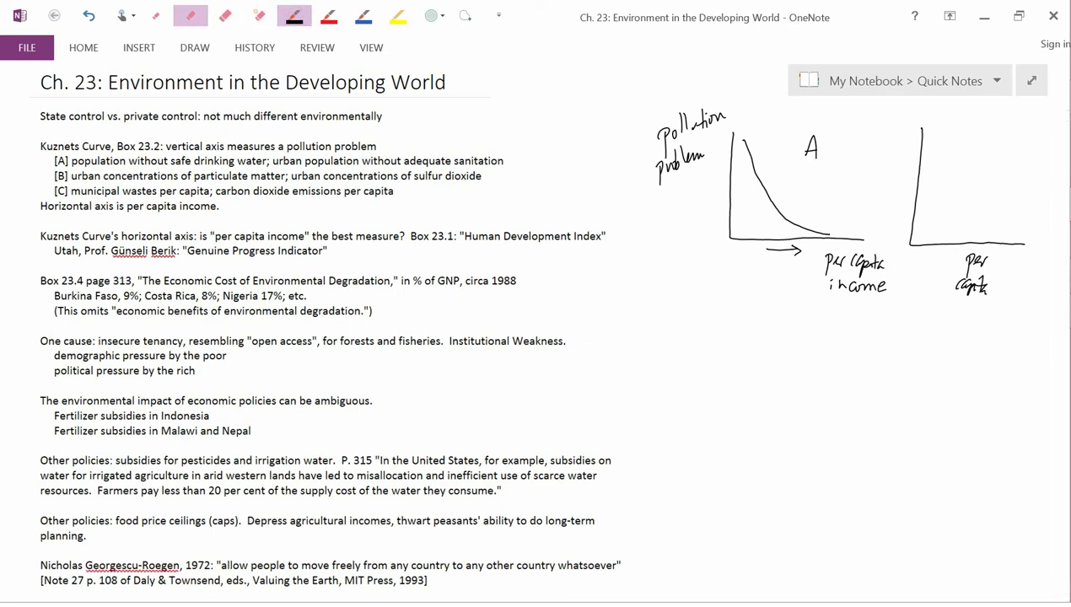
pyautogui.moveTo(951, 305); pyautogui.dragTo(993, 308)
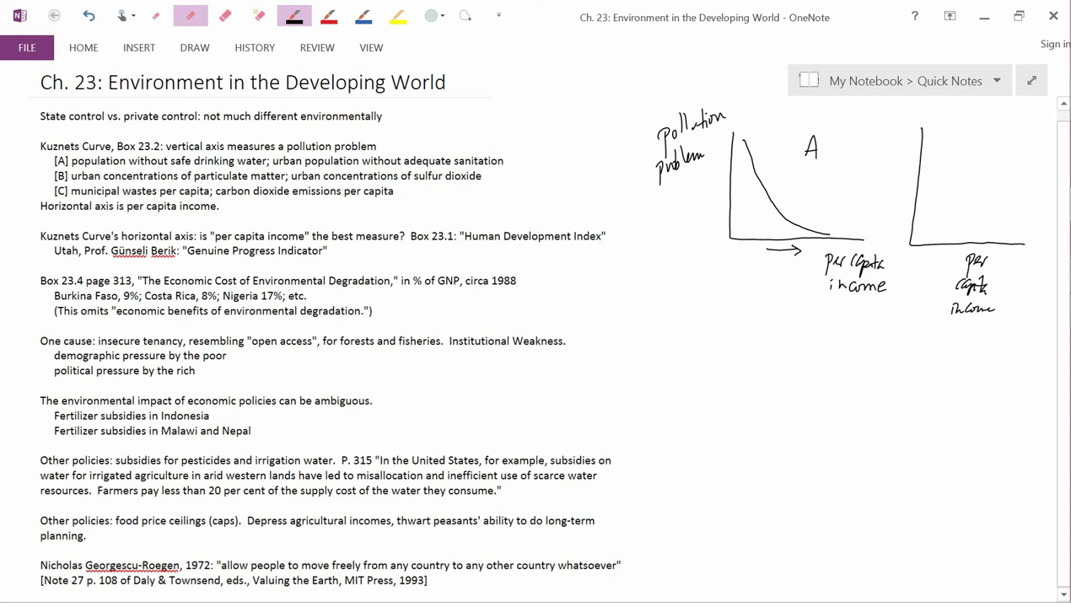
# Label the second graph's vertical axis "pollution problem", draw a hump-shaped curve on it, and mark it "B".
pyautogui.moveTo(879, 123); pyautogui.dragTo(924, 122)
pyautogui.moveTo(872, 150); pyautogui.dragTo(904, 145)
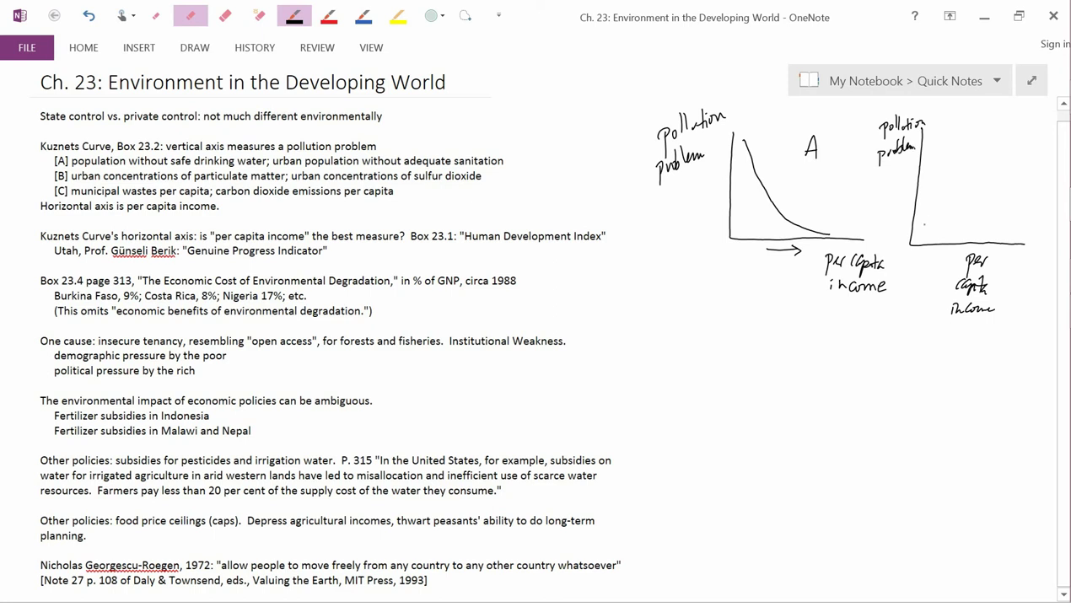
pyautogui.moveTo(915, 234)
pyautogui.mouseDown()
pyautogui.moveTo(946, 204)
pyautogui.moveTo(955, 171)
pyautogui.moveTo(983, 166)
pyautogui.moveTo(987, 224)
pyautogui.moveTo(1005, 230)
pyautogui.mouseUp()
pyautogui.moveTo(996, 142)
pyautogui.mouseDown()
pyautogui.moveTo(996, 153)
pyautogui.moveTo(1000, 142)
pyautogui.mouseUp()
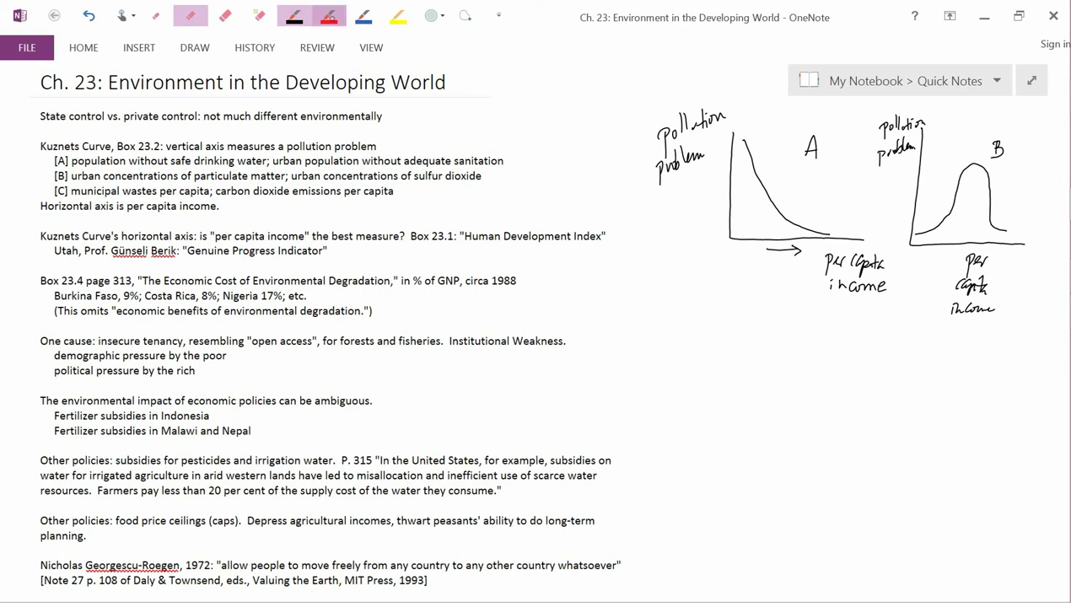
# Temporarily mark both ends and the peak of curve B and their income ranges in red, undoing the marks.
pyautogui.click(329, 15)
pyautogui.moveTo(914, 255)
pyautogui.mouseDown()
pyautogui.moveTo(932, 254)
pyautogui.moveTo(931, 220)
pyautogui.mouseUp()
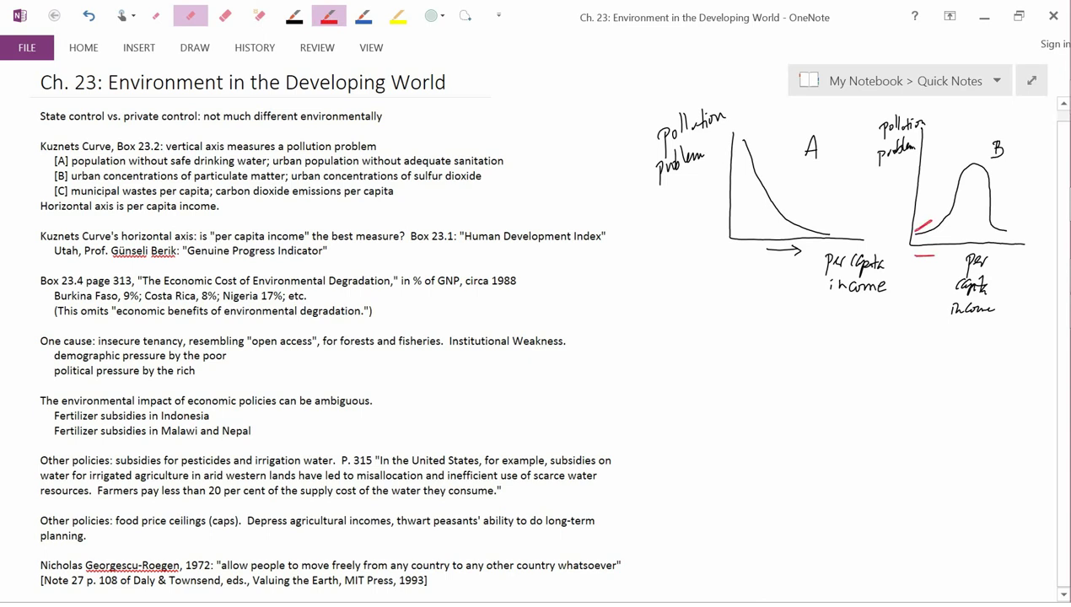
pyautogui.moveTo(1002, 252)
pyautogui.mouseDown()
pyautogui.moveTo(1015, 251)
pyautogui.moveTo(1016, 225)
pyautogui.mouseUp()
pyautogui.hotkey('ctrl', 'z')
pyautogui.hotkey('ctrl', 'z')
pyautogui.hotkey('ctrl', 'z')
pyautogui.hotkey('ctrl', 'z')
pyautogui.moveTo(952, 238); pyautogui.dragTo(974, 237)
pyautogui.moveTo(959, 164); pyautogui.dragTo(984, 158)
pyautogui.hotkey('ctrl', 'z')
pyautogui.hotkey('ctrl', 'z')
# Temporarily highlight "particulate matter" and "sulfur dioxide" in the [B] line in yellow, undoing both highlights.
pyautogui.click(398, 16)
pyautogui.moveTo(195, 176); pyautogui.dragTo(262, 175)
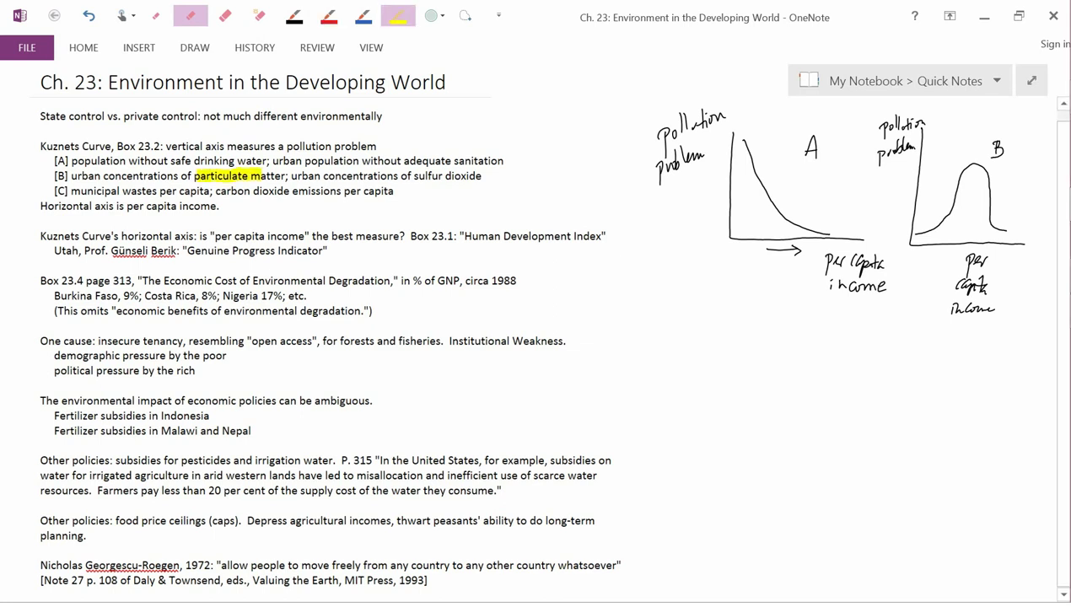
pyautogui.moveTo(410, 177); pyautogui.dragTo(501, 177)
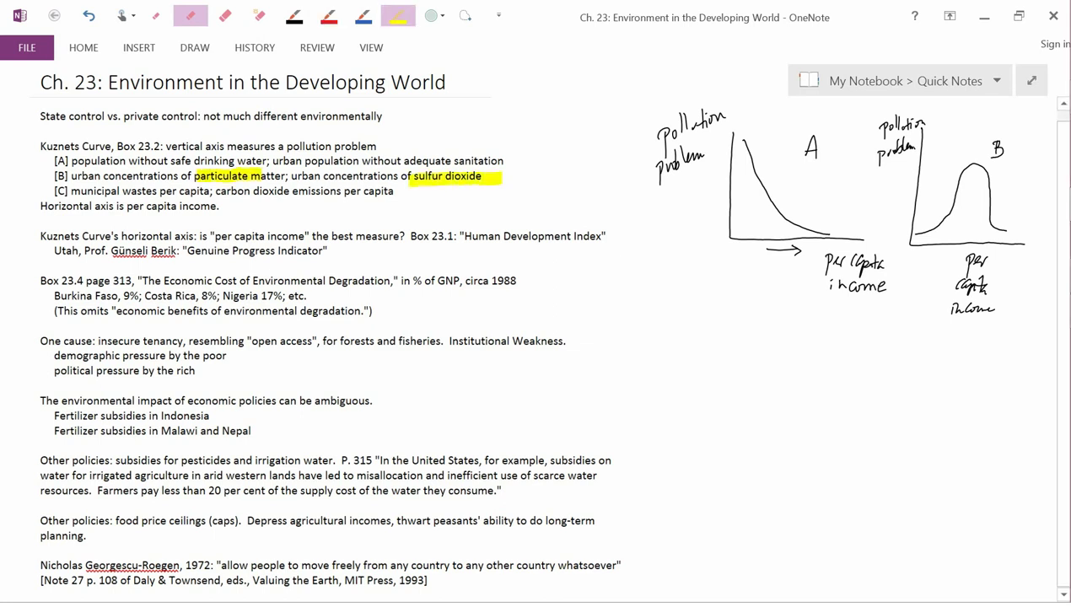
pyautogui.hotkey('ctrl', 'z')
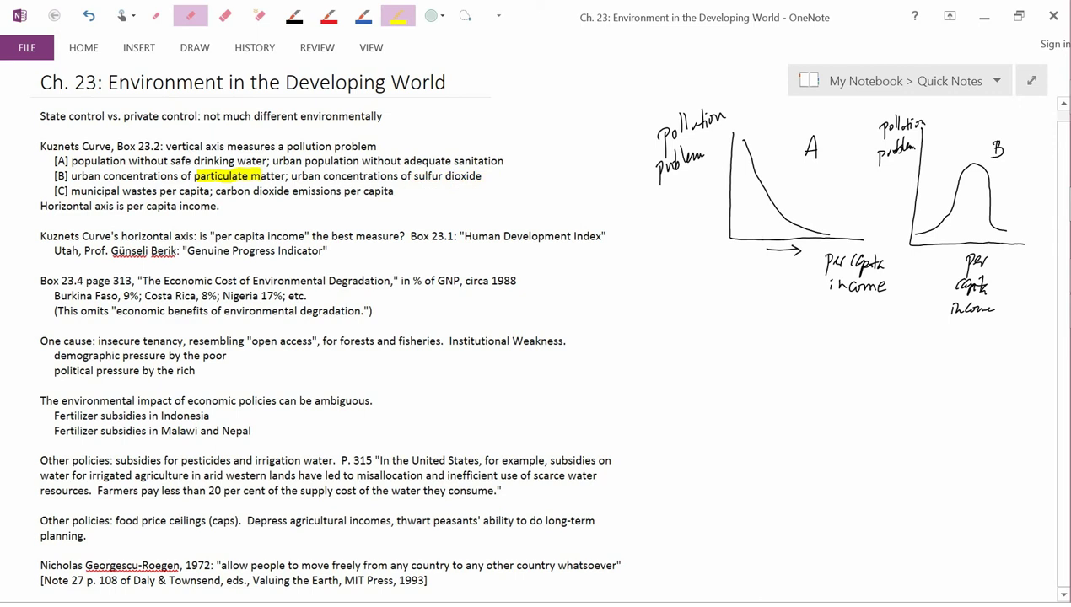
pyautogui.hotkey('ctrl', 'z')
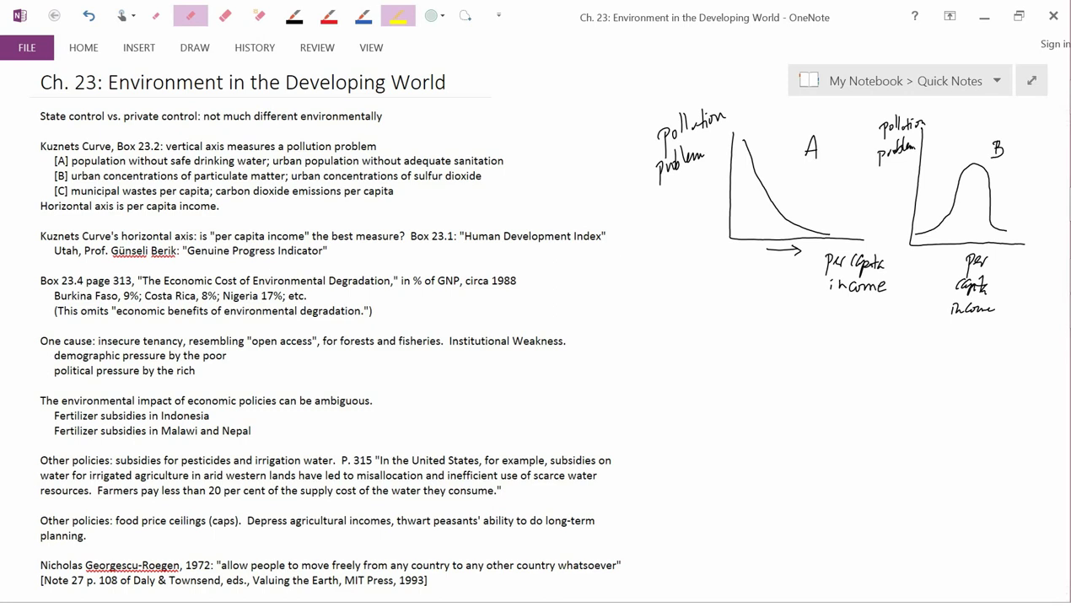
# Temporarily highlight "Kuznets Curve" and the word "Environmental" in the Box 23.2 line in yellow, undoing each highlight.
pyautogui.moveTo(41, 147); pyautogui.dragTo(111, 148)
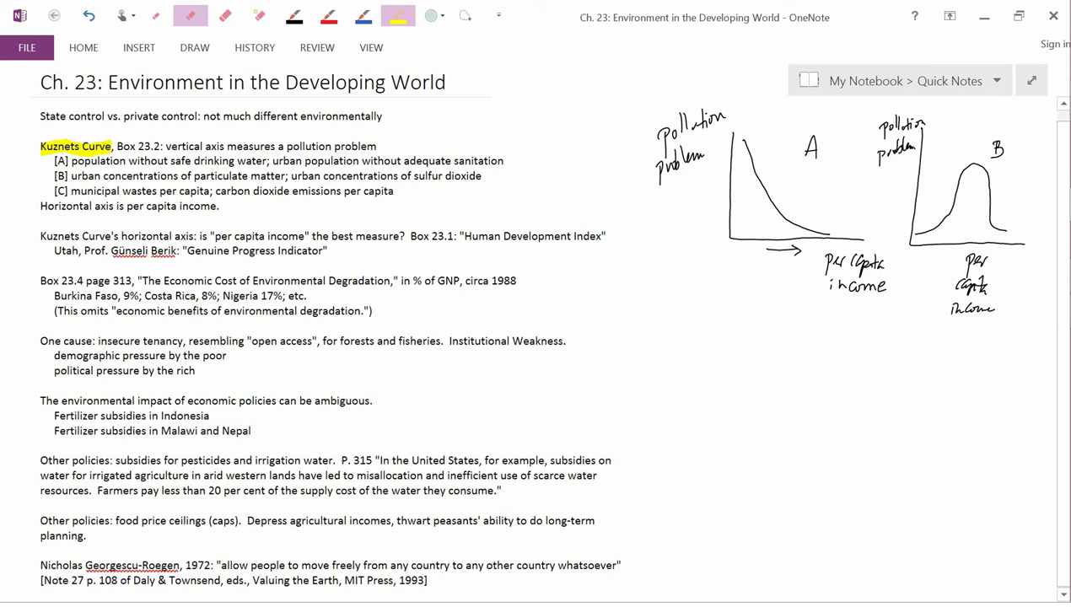
pyautogui.hotkey('ctrl', 'z')
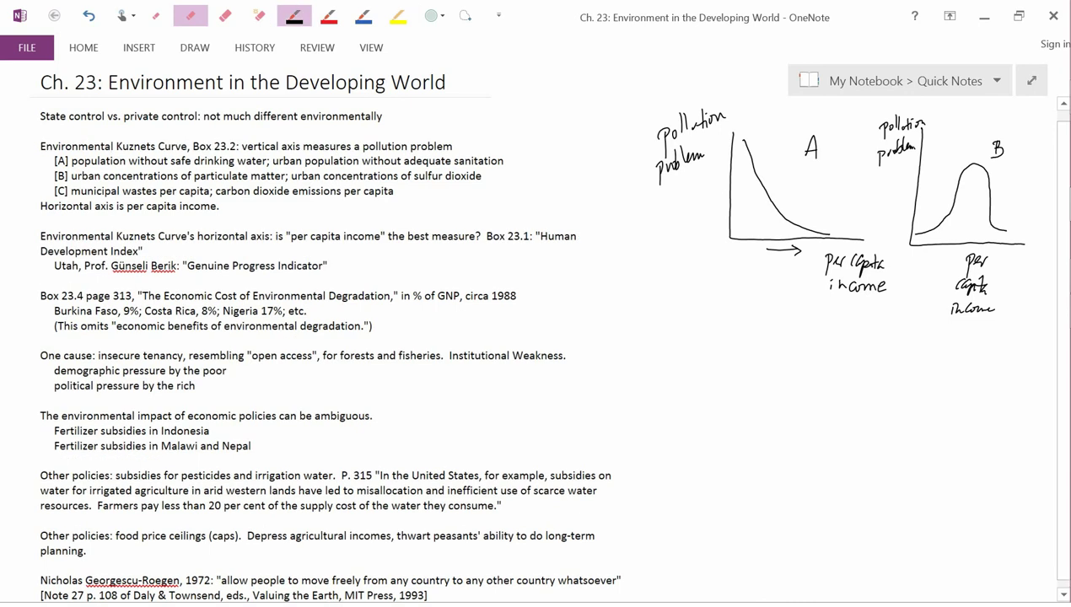
pyautogui.click(398, 15)
pyautogui.moveTo(40, 147); pyautogui.dragTo(113, 148)
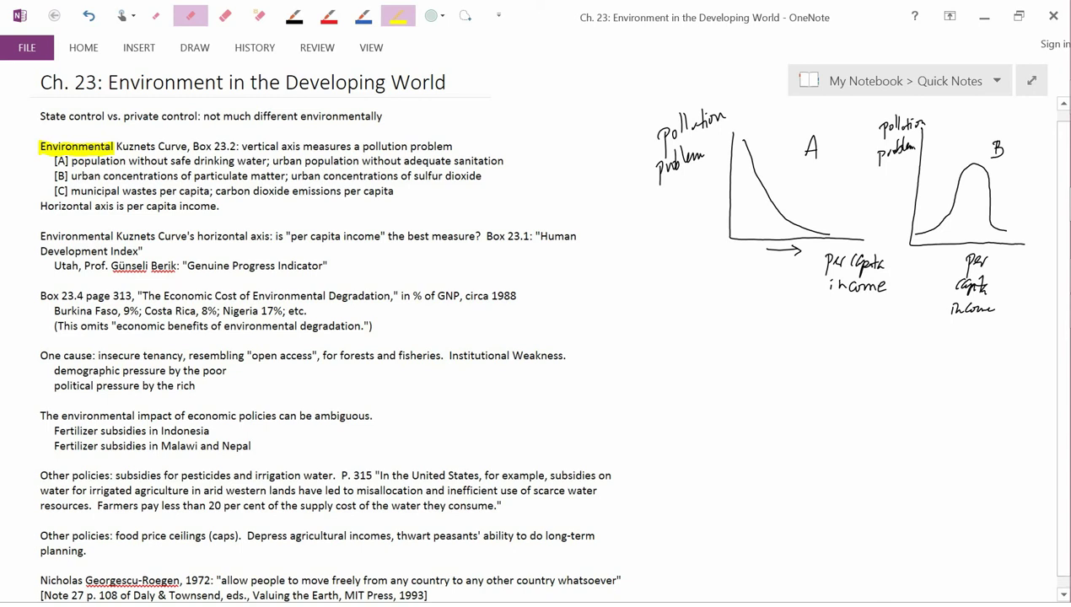
pyautogui.hotkey('ctrl', 'z')
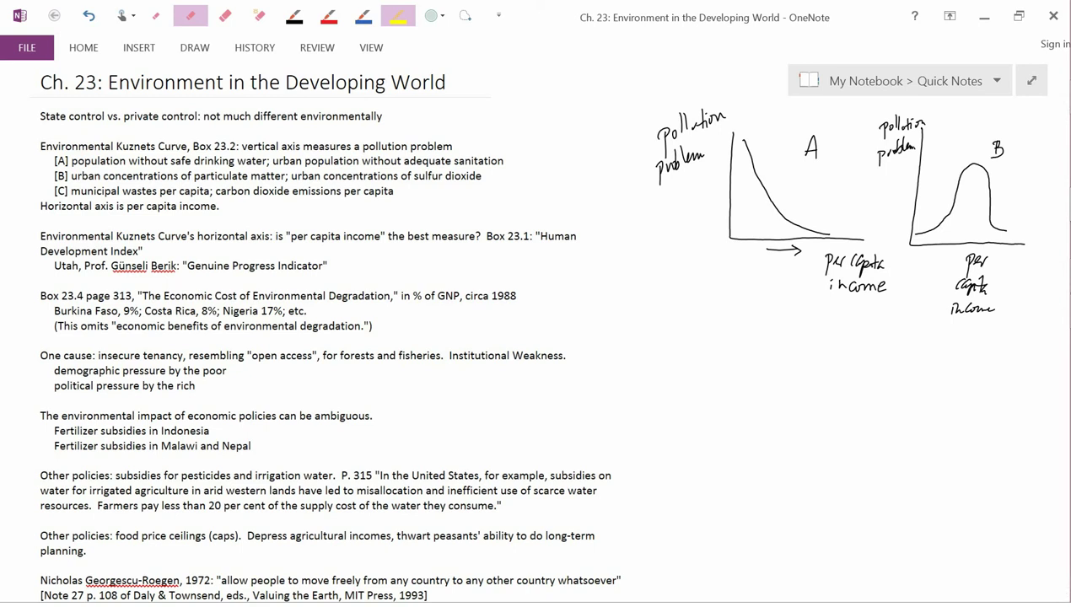
# Temporarily circle curve B and highlight the [C] marker of the municipal wastes line in yellow, undoing each mark.
pyautogui.moveTo(988, 125)
pyautogui.mouseDown()
pyautogui.moveTo(966, 137)
pyautogui.moveTo(998, 224)
pyautogui.moveTo(976, 123)
pyautogui.mouseUp()
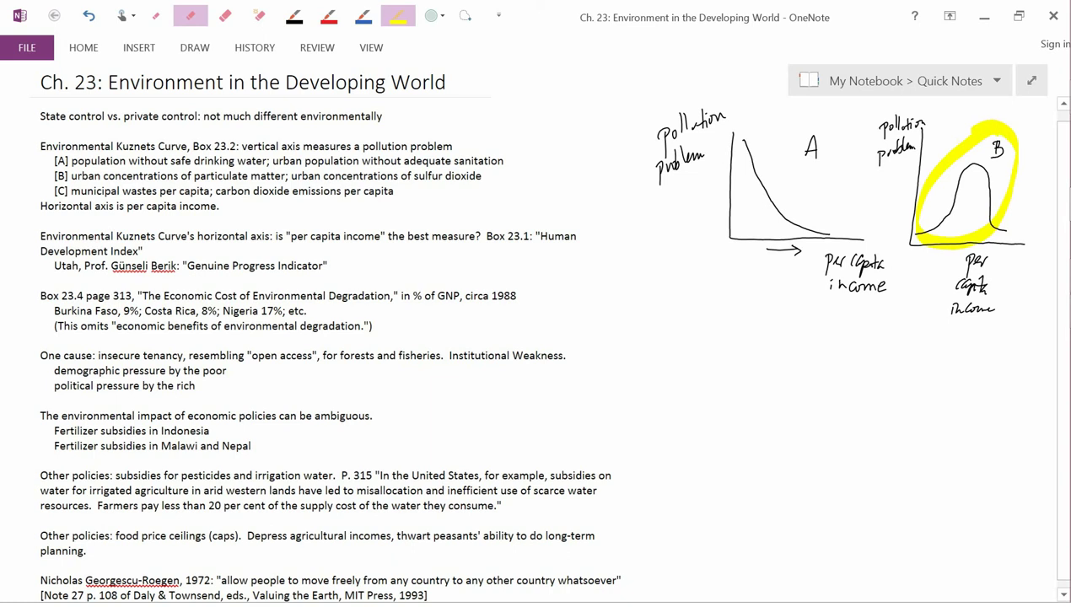
pyautogui.hotkey('ctrl', 'z')
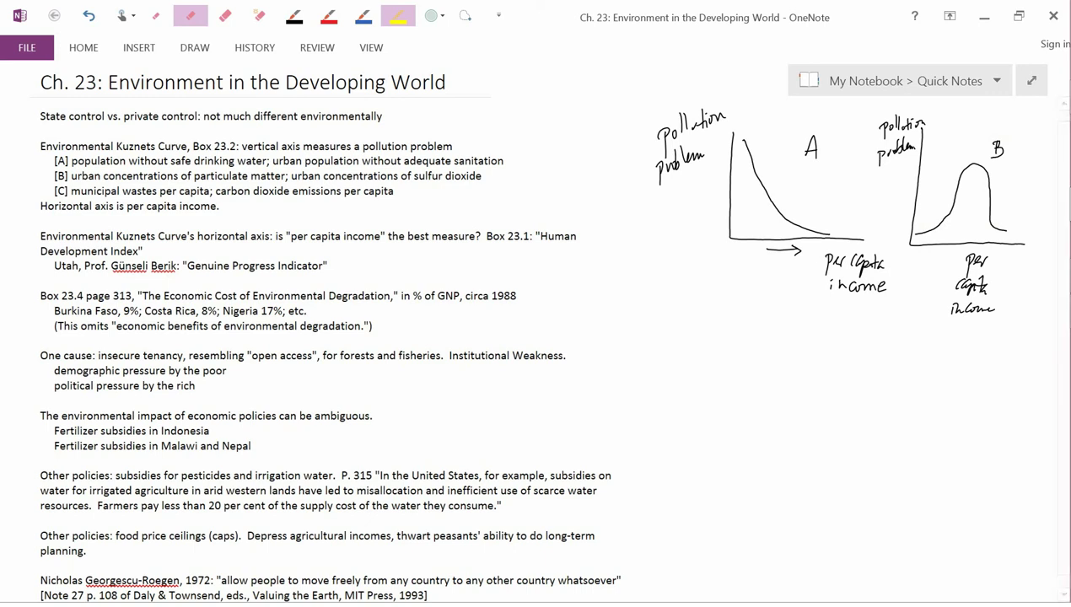
pyautogui.moveTo(52, 192); pyautogui.dragTo(75, 191)
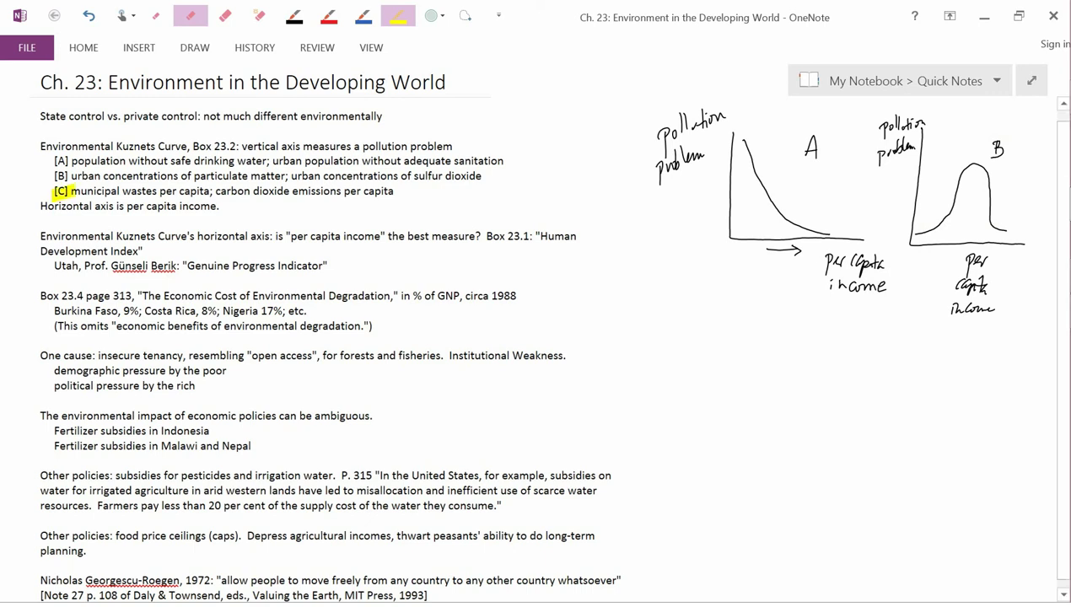
pyautogui.hotkey('ctrl', 'z')
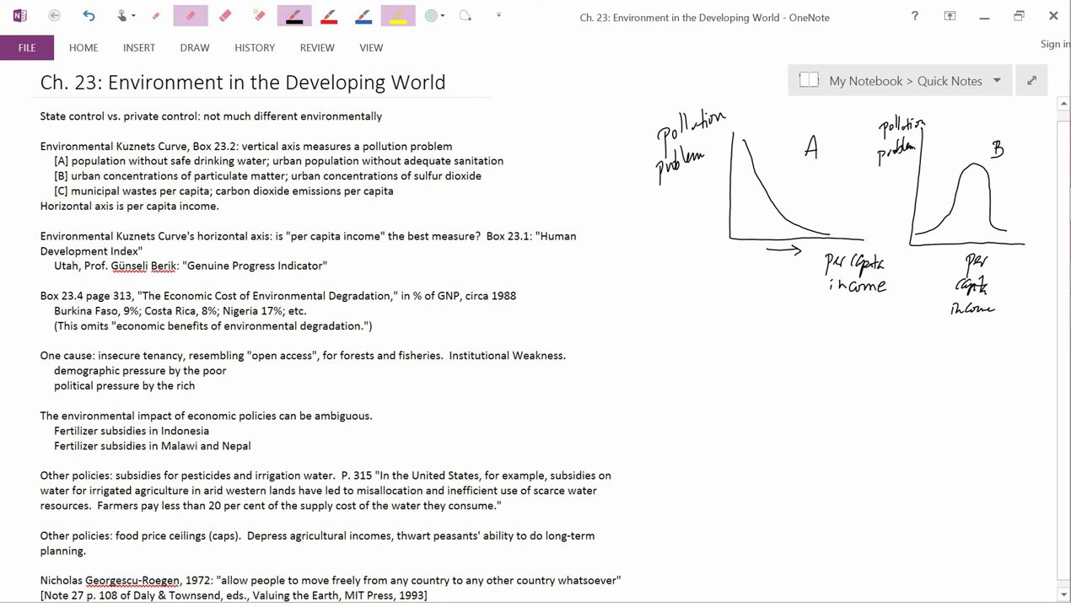
# Draw a third graph in black below A and B: axes labelled "pollution problem" and "per capita income", with a rising curve marked C.
pyautogui.click(294, 15)
pyautogui.moveTo(766, 316)
pyautogui.mouseDown()
pyautogui.moveTo(760, 388)
pyautogui.moveTo(772, 449)
pyautogui.moveTo(900, 448)
pyautogui.mouseUp()
pyautogui.moveTo(837, 457)
pyautogui.mouseDown()
pyautogui.moveTo(844, 471)
pyautogui.moveTo(882, 471)
pyautogui.moveTo(889, 456)
pyautogui.moveTo(895, 469)
pyautogui.moveTo(863, 487)
pyautogui.moveTo(897, 486)
pyautogui.mouseUp()
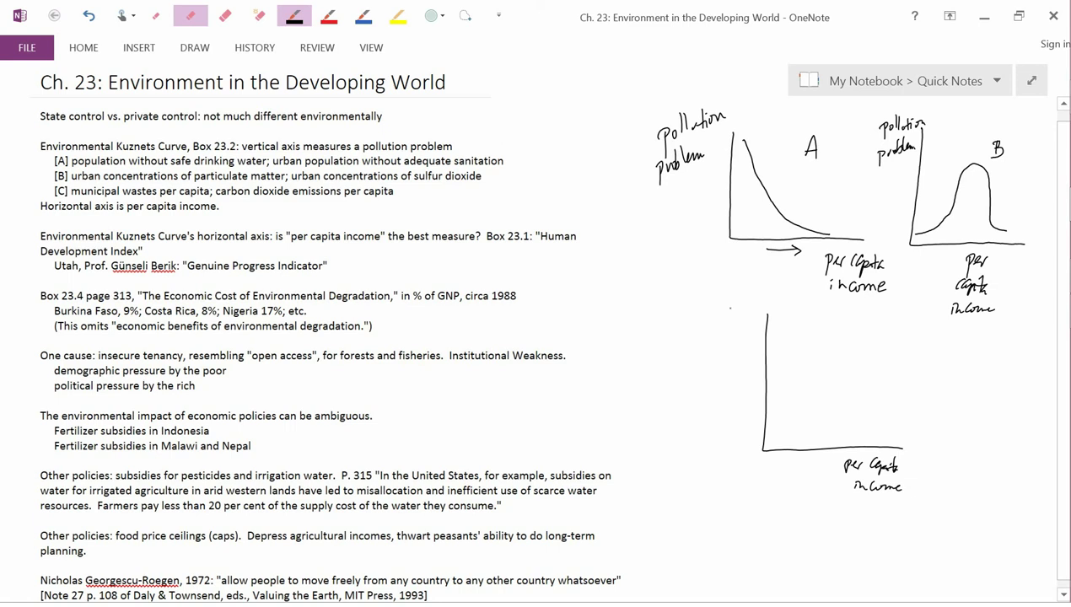
pyautogui.moveTo(707, 313)
pyautogui.mouseDown()
pyautogui.moveTo(707, 335)
pyautogui.moveTo(723, 304)
pyautogui.moveTo(742, 317)
pyautogui.mouseUp()
pyautogui.moveTo(688, 289)
pyautogui.mouseDown()
pyautogui.moveTo(691, 311)
pyautogui.moveTo(713, 287)
pyautogui.moveTo(749, 290)
pyautogui.moveTo(752, 316)
pyautogui.mouseUp()
pyautogui.moveTo(776, 440)
pyautogui.mouseDown()
pyautogui.moveTo(846, 405)
pyautogui.moveTo(899, 342)
pyautogui.mouseUp()
pyautogui.moveTo(825, 345); pyautogui.dragTo(828, 361)
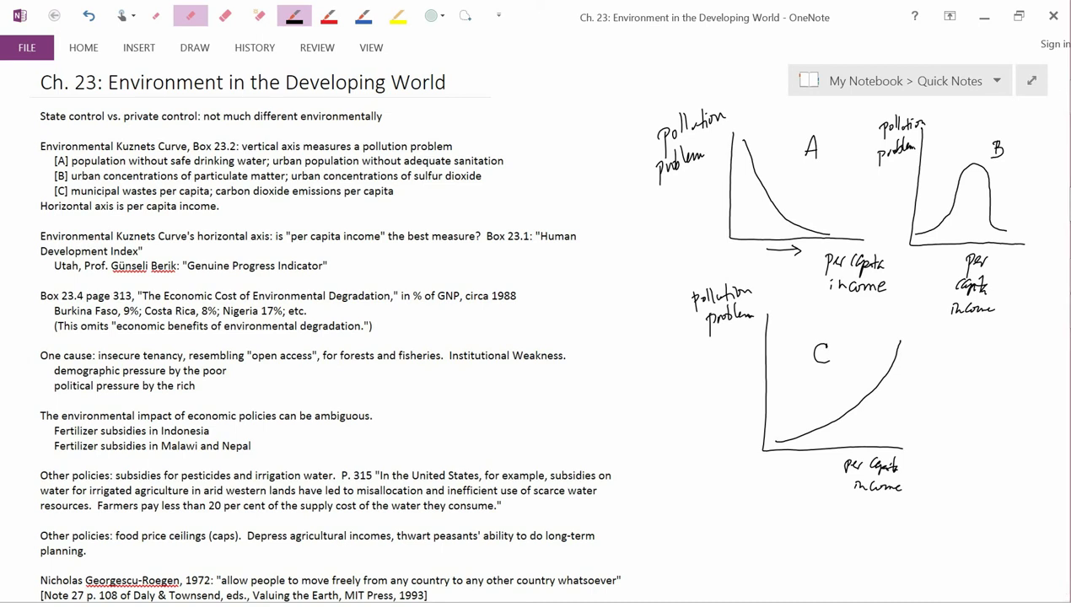
# Temporarily highlight "municipal wastes per capita" in yellow and mark low, middle and high income points on graph C in red, undoing all marks.
pyautogui.click(397, 15)
pyautogui.moveTo(72, 191); pyautogui.dragTo(188, 191)
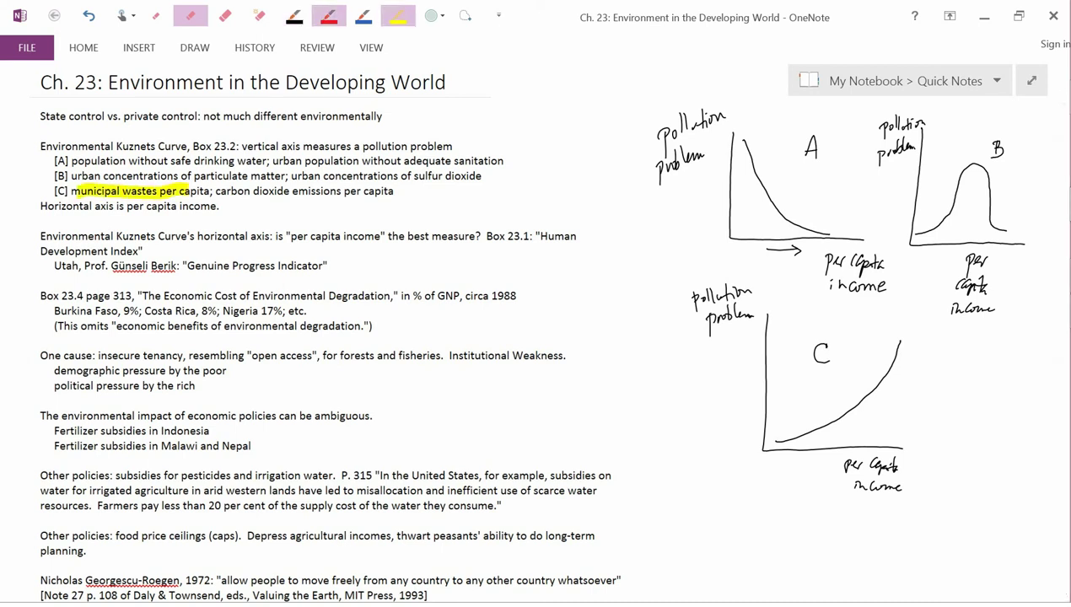
pyautogui.moveTo(776, 457)
pyautogui.mouseDown()
pyautogui.moveTo(801, 456)
pyautogui.moveTo(800, 425)
pyautogui.moveTo(849, 453)
pyautogui.mouseUp()
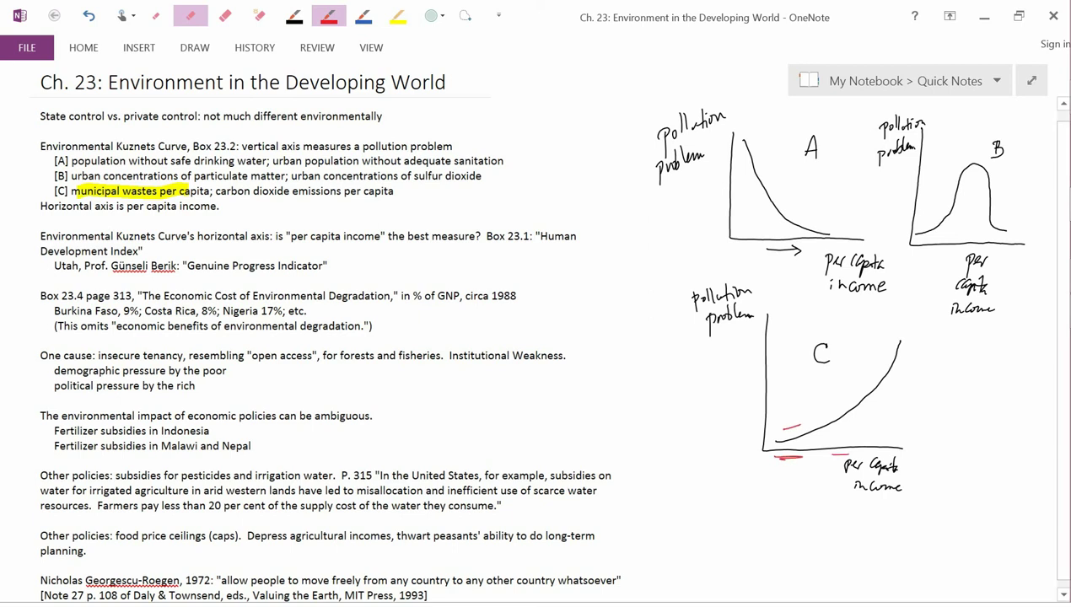
pyautogui.moveTo(830, 411); pyautogui.dragTo(845, 400)
pyautogui.moveTo(878, 456); pyautogui.dragTo(890, 455)
pyautogui.moveTo(901, 351); pyautogui.dragTo(897, 373)
pyautogui.hotkey('ctrl', 'z')
pyautogui.hotkey('ctrl', 'z')
pyautogui.hotkey('ctrl', 'z')
pyautogui.hotkey('ctrl', 'z')
pyautogui.hotkey('ctrl', 'z')
pyautogui.hotkey('ctrl', 'z')
pyautogui.hotkey('ctrl', 'z')
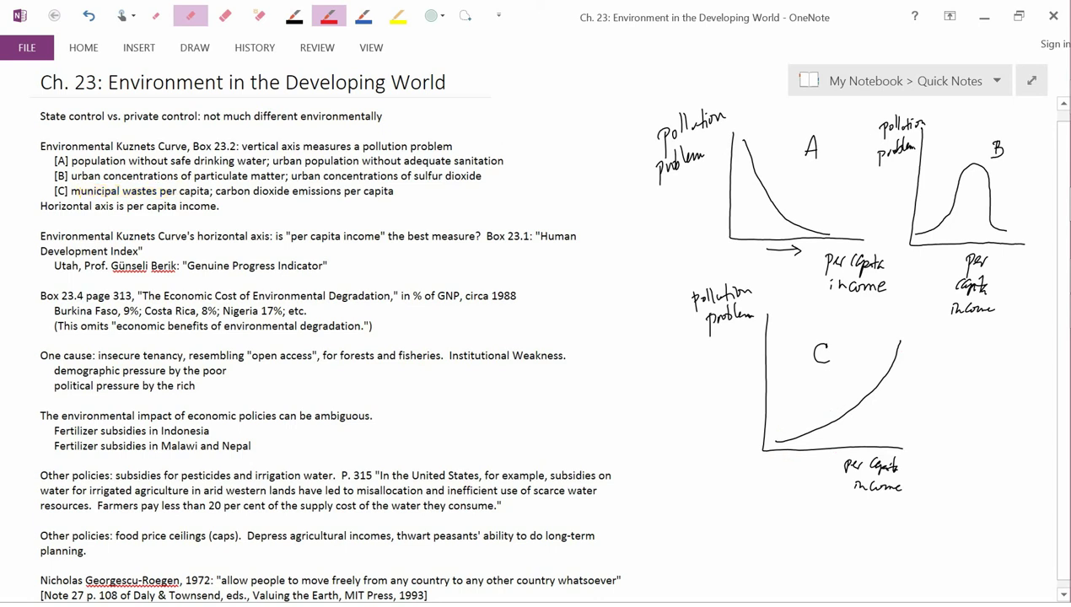
# Temporarily highlight "carbon dioxide emissions per capita" in yellow and mark curve C and its income ranges in red, undoing all marks.
pyautogui.click(398, 16)
pyautogui.moveTo(215, 191); pyautogui.dragTo(374, 191)
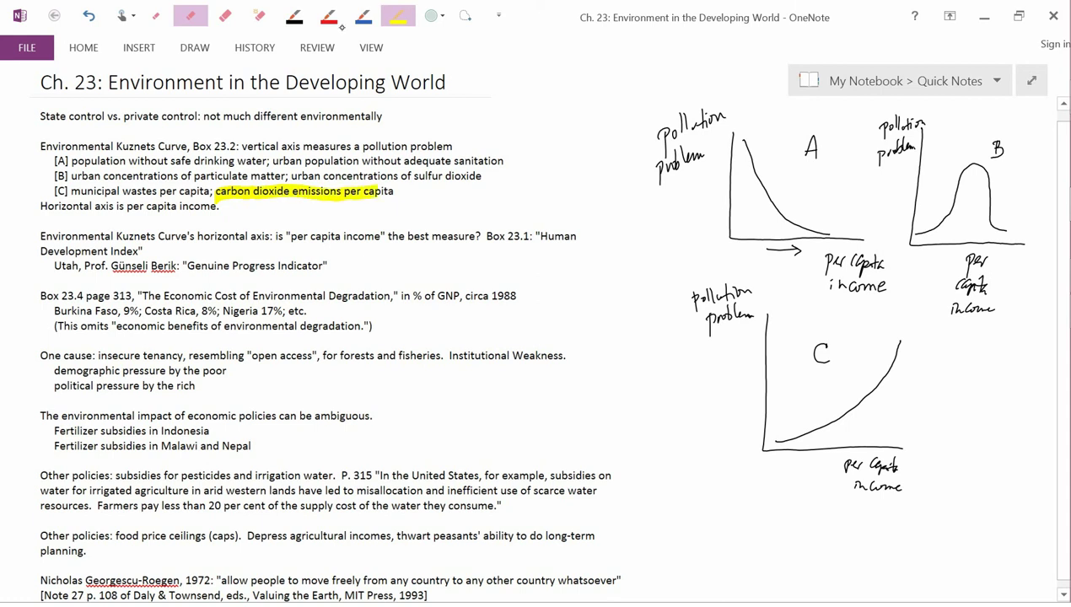
pyautogui.click(329, 16)
pyautogui.moveTo(777, 460)
pyautogui.mouseDown()
pyautogui.moveTo(790, 460)
pyautogui.moveTo(793, 433)
pyautogui.moveTo(837, 452)
pyautogui.mouseUp()
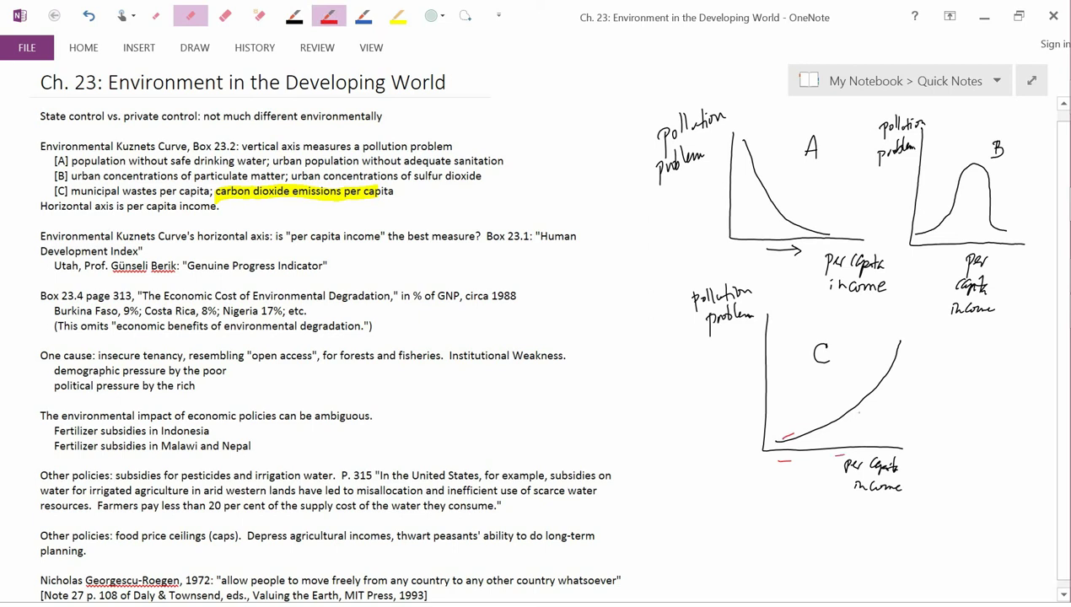
pyautogui.moveTo(884, 457); pyautogui.dragTo(896, 454)
pyautogui.hotkey('ctrl', 'z')
pyautogui.hotkey('ctrl', 'z')
pyautogui.hotkey('ctrl', 'z')
pyautogui.hotkey('ctrl', 'z')
pyautogui.hotkey('ctrl', 'z')
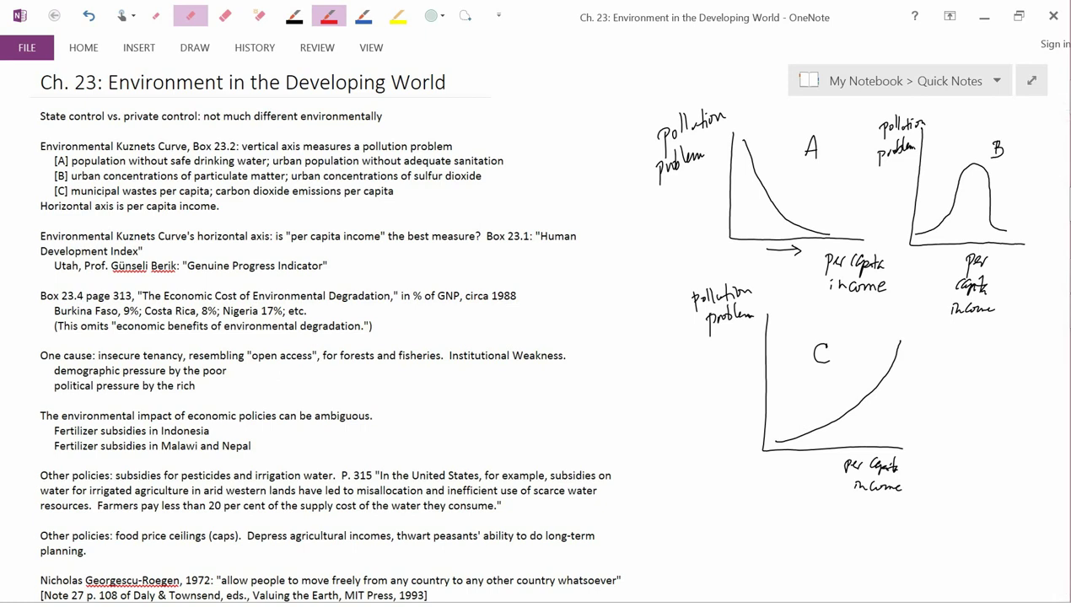
# Temporarily trace the whole hump of curve B with the yellow highlighter, undoing the stroke.
pyautogui.click(398, 15)
pyautogui.moveTo(913, 230)
pyautogui.mouseDown()
pyautogui.moveTo(971, 158)
pyautogui.moveTo(1000, 240)
pyautogui.mouseUp()
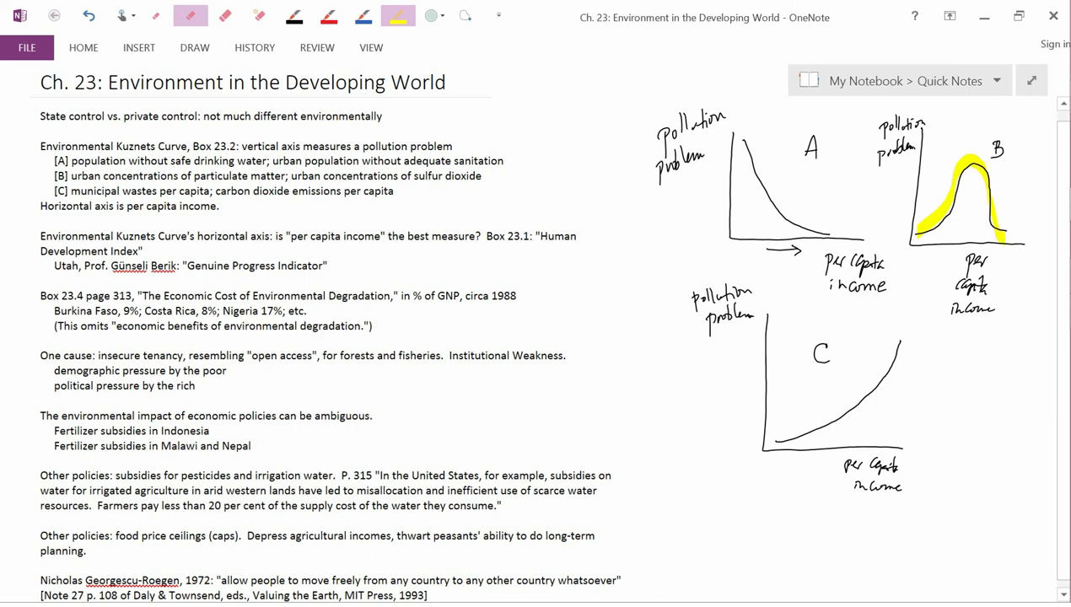
pyautogui.hotkey('ctrl', 'z')
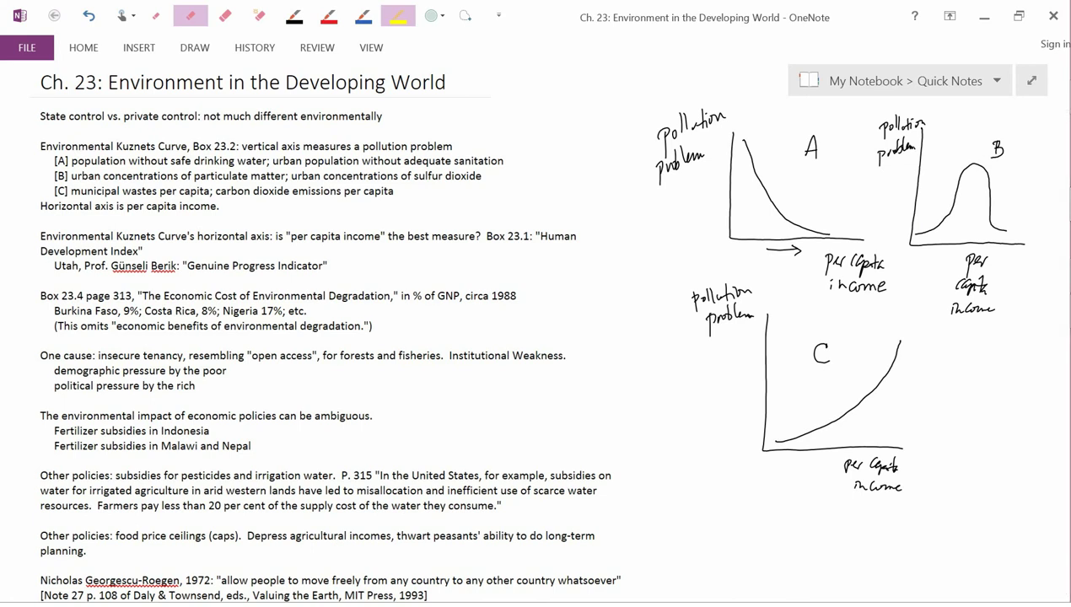
# Temporarily mark the start of the paragraph on the Kuznets Curve's horizontal axis with a red bracket, undoing it.
pyautogui.click(329, 16)
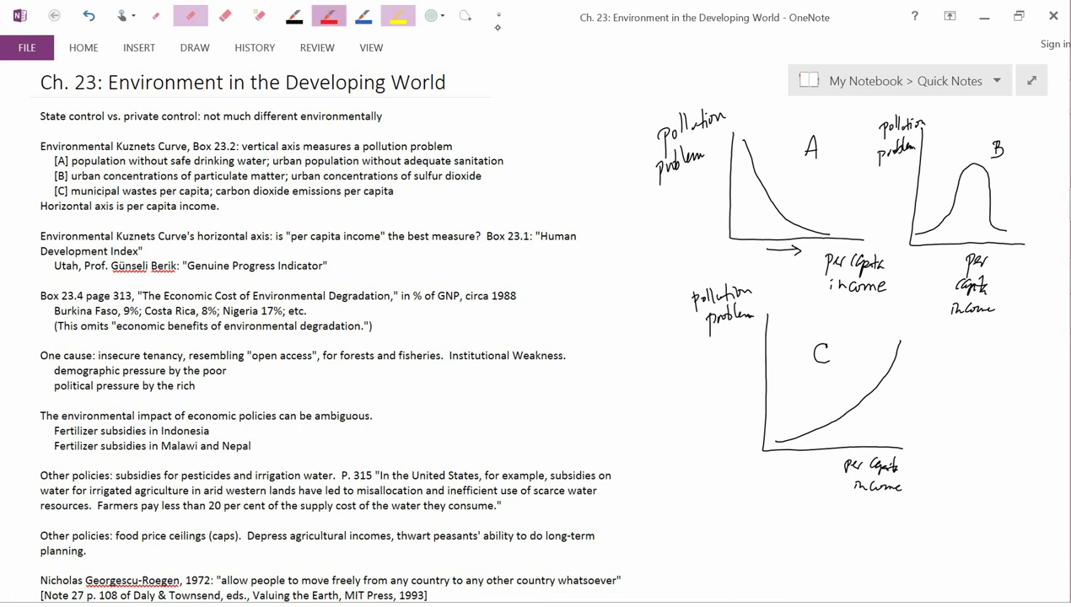
pyautogui.moveTo(31, 237); pyautogui.dragTo(38, 259)
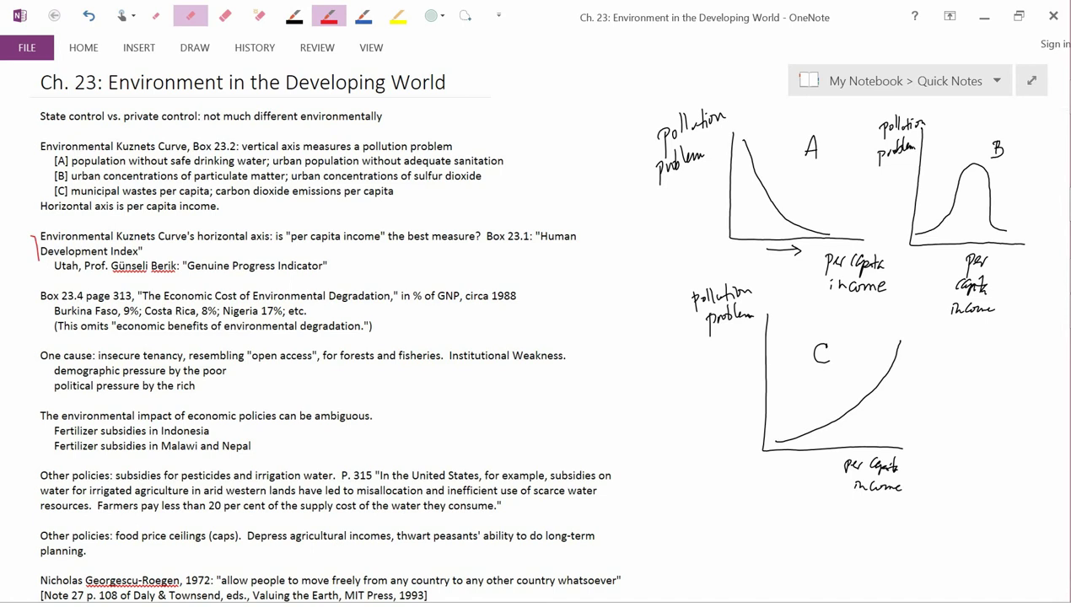
pyautogui.hotkey('ctrl', 'z')
# Temporarily highlight "Box 23.1: "Human Development Index"" in yellow across both lines, undoing the highlights.
pyautogui.click(398, 16)
pyautogui.moveTo(487, 241); pyautogui.dragTo(552, 239)
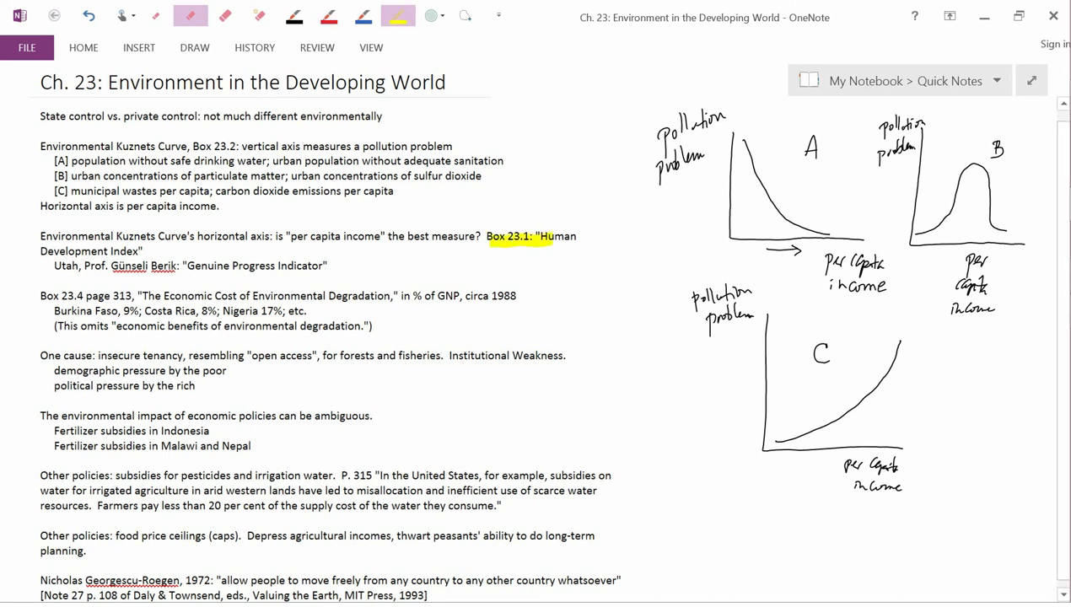
pyautogui.moveTo(41, 250); pyautogui.dragTo(142, 252)
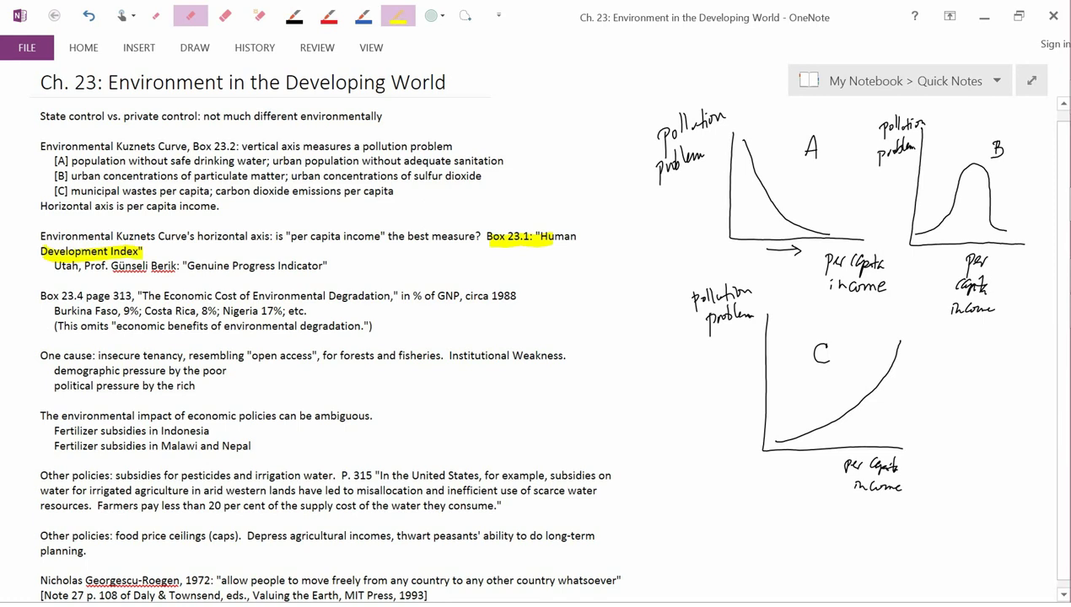
pyautogui.hotkey('ctrl', 'z')
pyautogui.hotkey('ctrl', 'z')
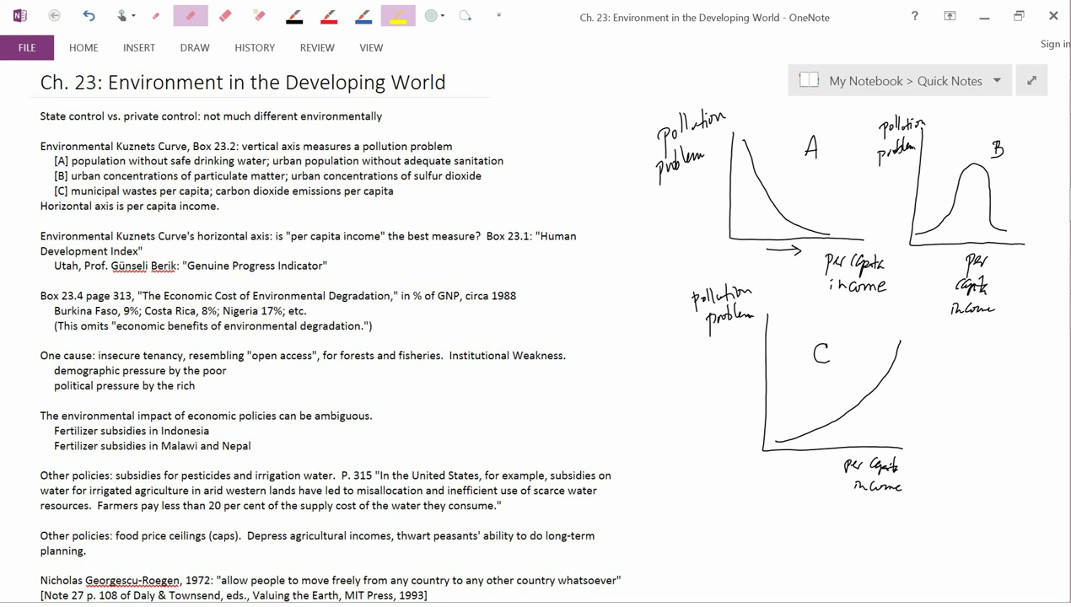
# Temporarily highlight "Genuine Progress Indicator" and the professor's name before it in yellow, undoing both highlights.
pyautogui.moveTo(185, 266); pyautogui.dragTo(325, 266)
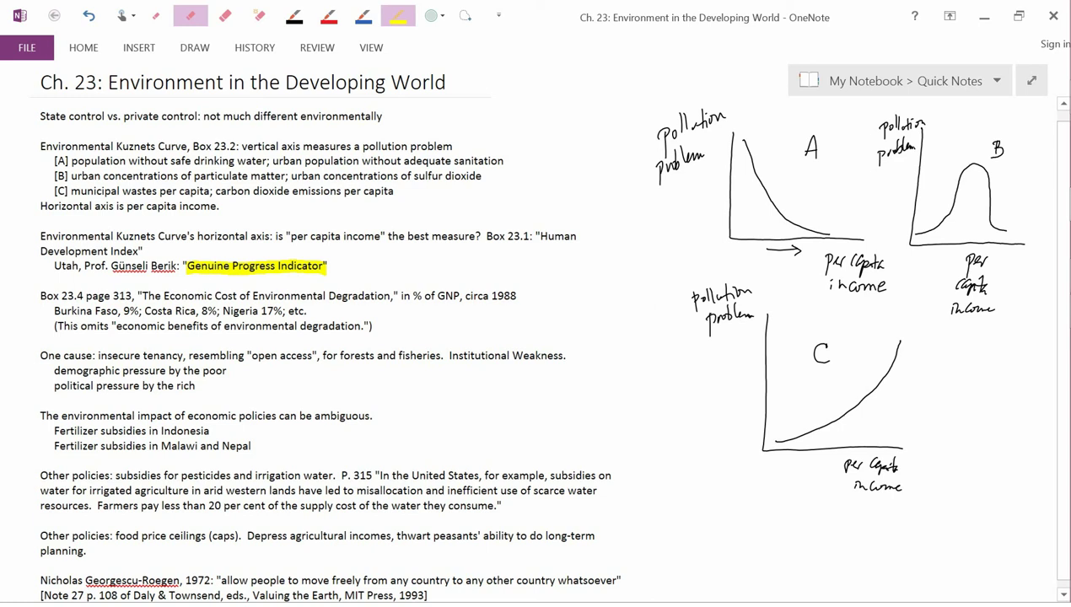
pyautogui.moveTo(86, 272); pyautogui.dragTo(185, 266)
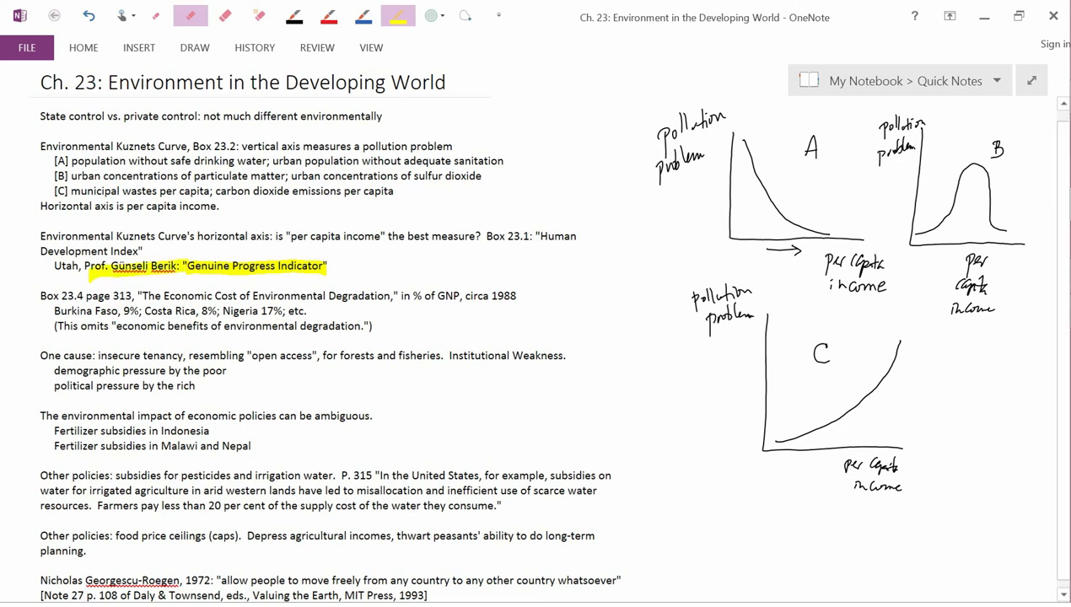
pyautogui.hotkey('ctrl', 'z')
pyautogui.hotkey('ctrl', 'z')
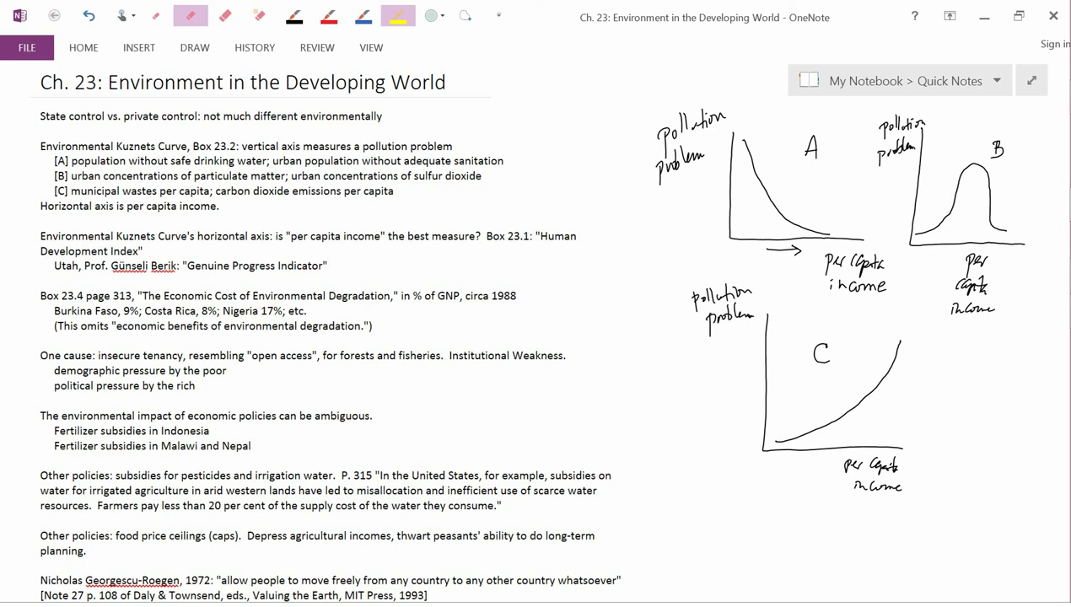
# Temporarily mark the start of the Box 23.4 paragraph and highlight "% of GNP, circa 1988" in yellow, undoing each mark.
pyautogui.moveTo(41, 291); pyautogui.dragTo(55, 334)
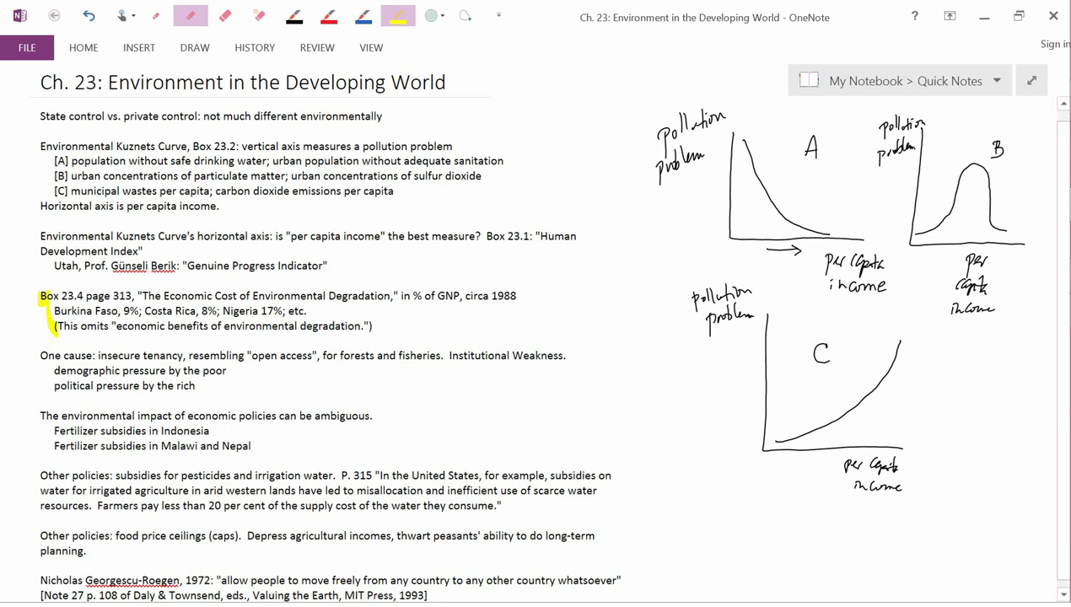
pyautogui.hotkey('ctrl', 'z')
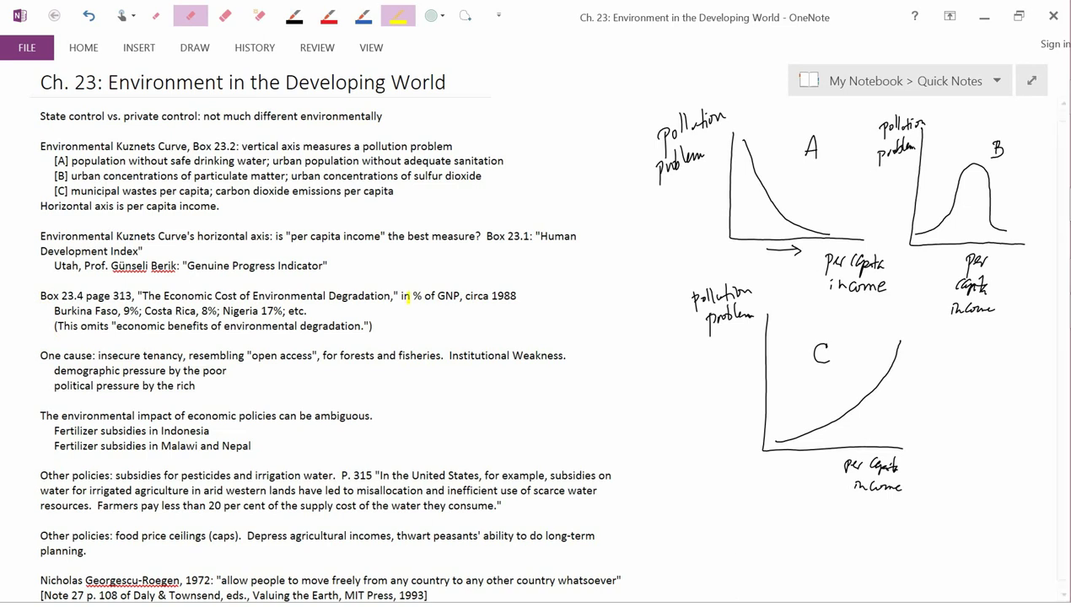
pyautogui.moveTo(407, 296); pyautogui.dragTo(511, 296)
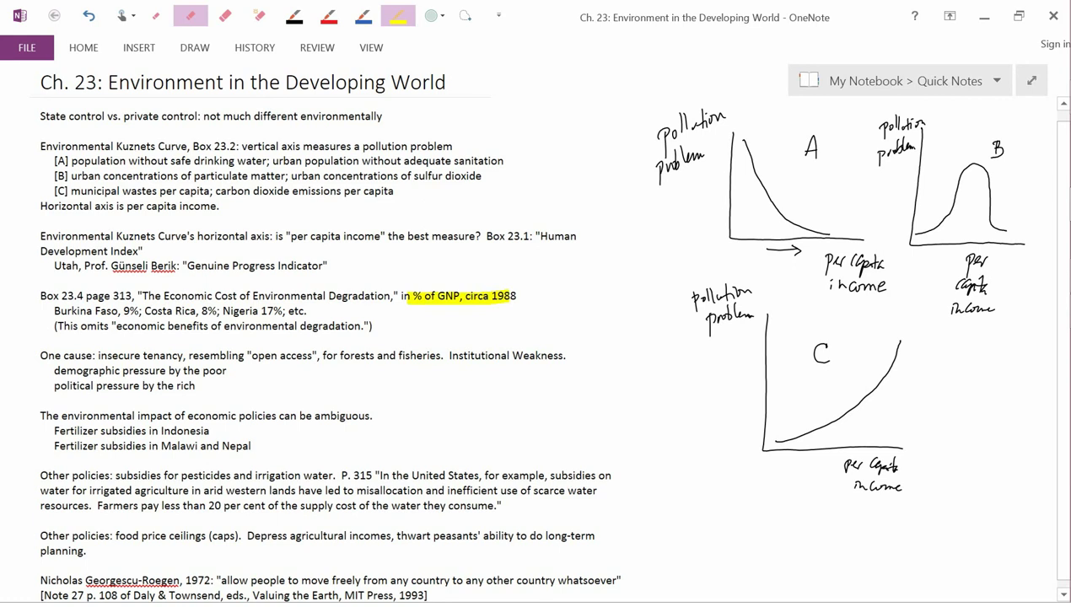
pyautogui.hotkey('ctrl', 'z')
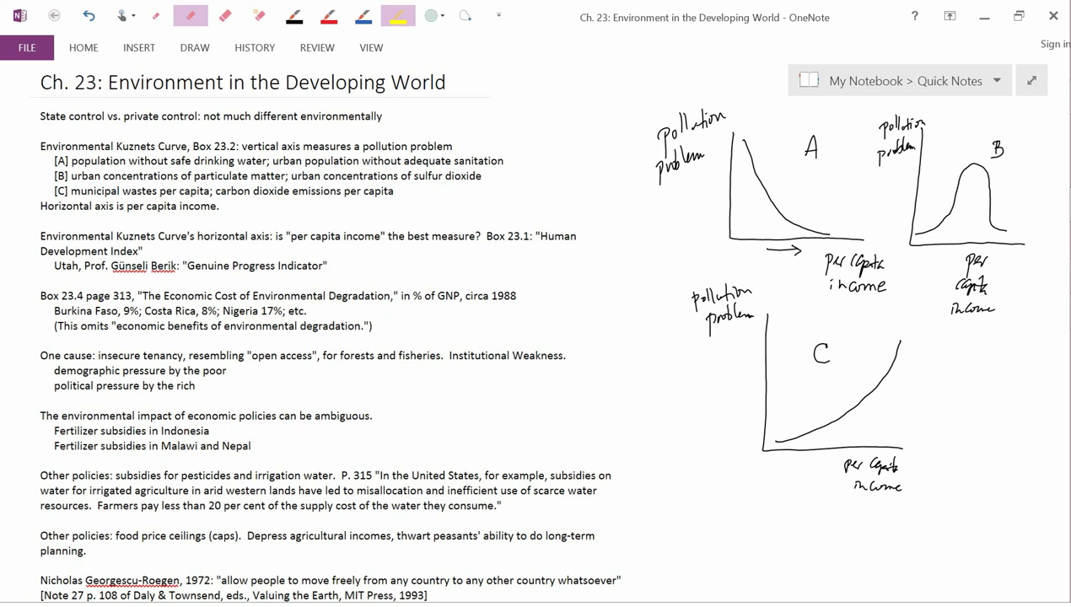
# Temporarily highlight the Burkina Faso, Costa Rica and Nigeria percentages under Box 23.4 in yellow, undoing the highlights.
pyautogui.moveTo(53, 312); pyautogui.dragTo(128, 311)
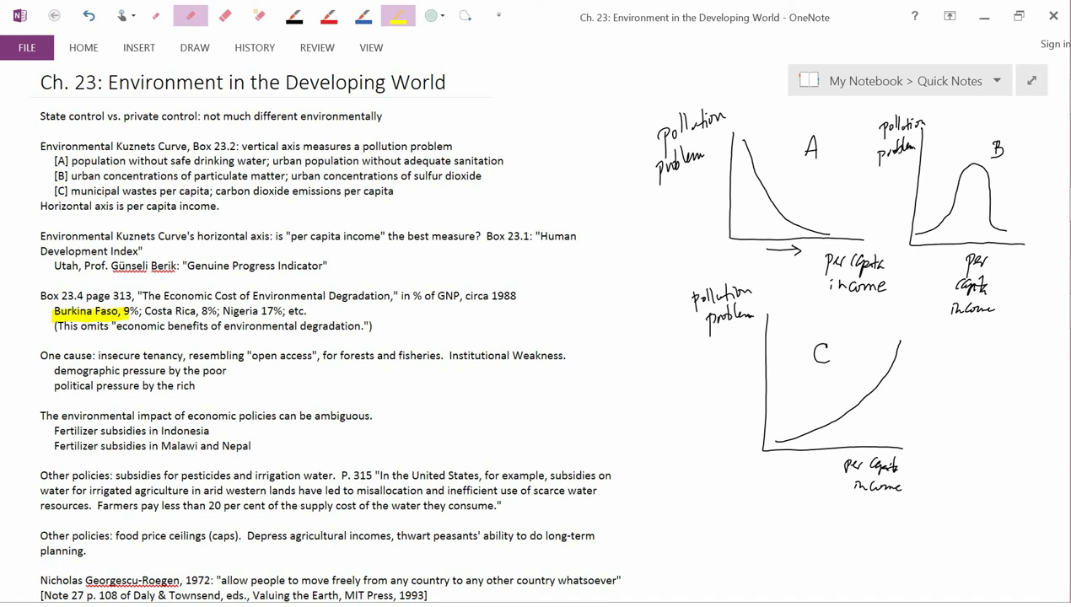
pyautogui.moveTo(144, 311); pyautogui.dragTo(282, 312)
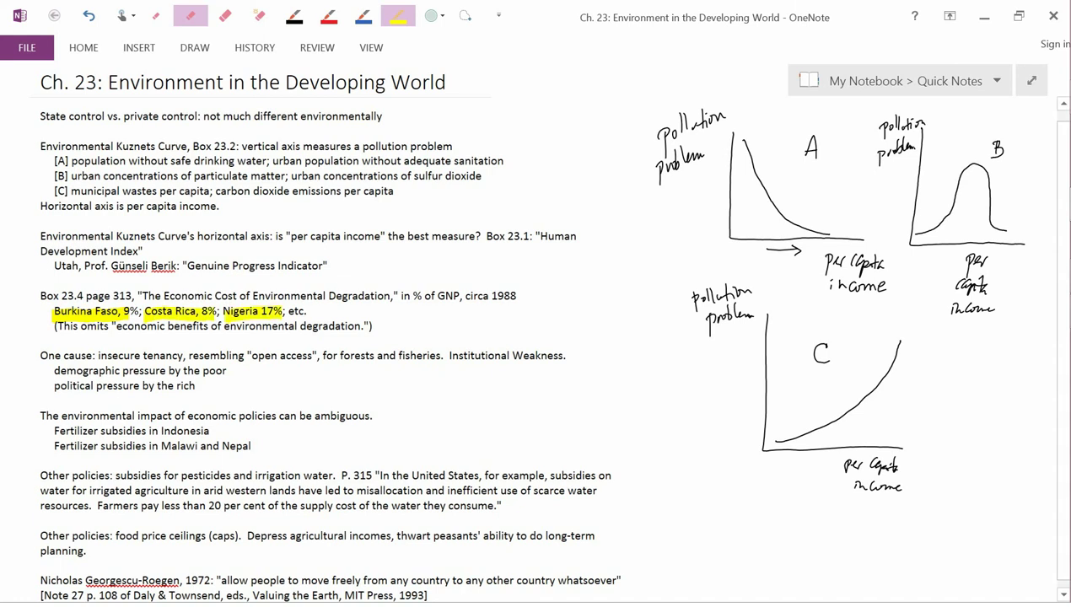
pyautogui.hotkey('ctrl', 'z')
pyautogui.hotkey('ctrl', 'z')
pyautogui.hotkey('ctrl', 'z')
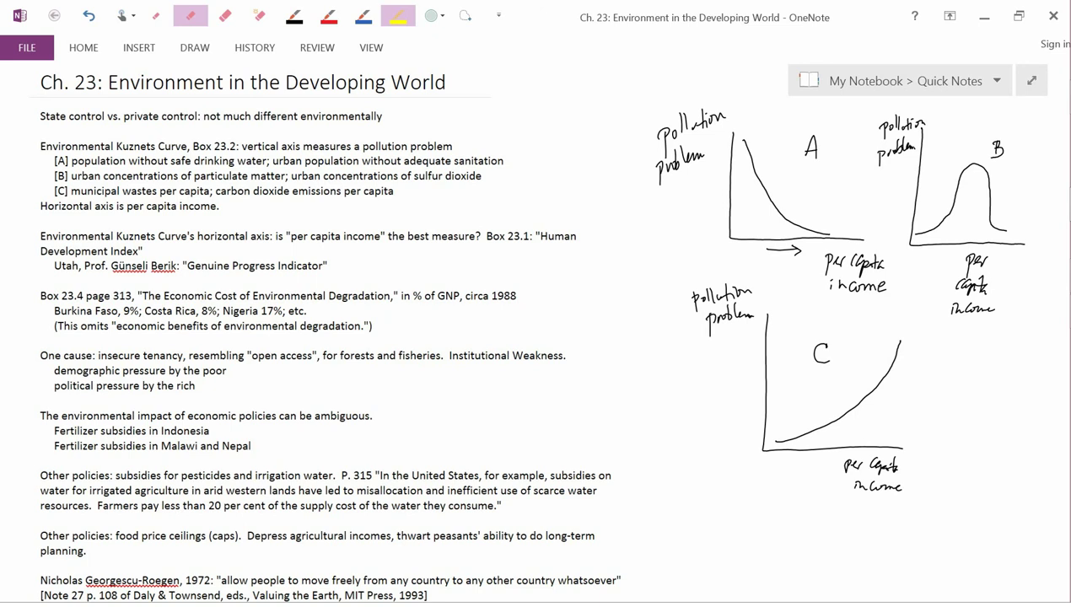
# Temporarily highlight "One cause: insecure tenancy" and "Institutional Weakness." in yellow, undoing both highlights.
pyautogui.moveTo(40, 358); pyautogui.dragTo(181, 357)
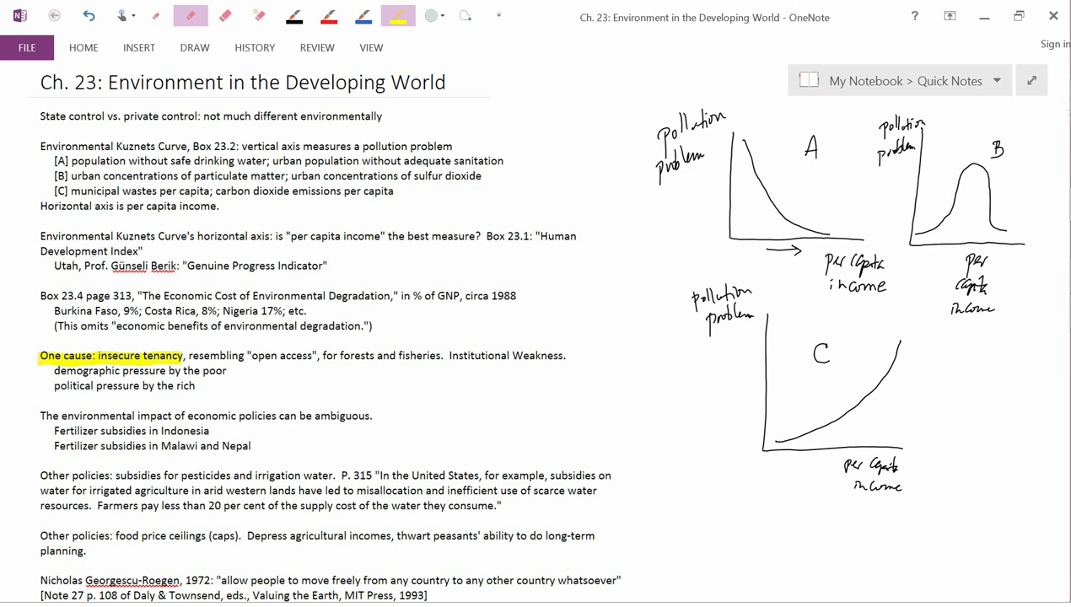
pyautogui.moveTo(450, 355); pyautogui.dragTo(564, 356)
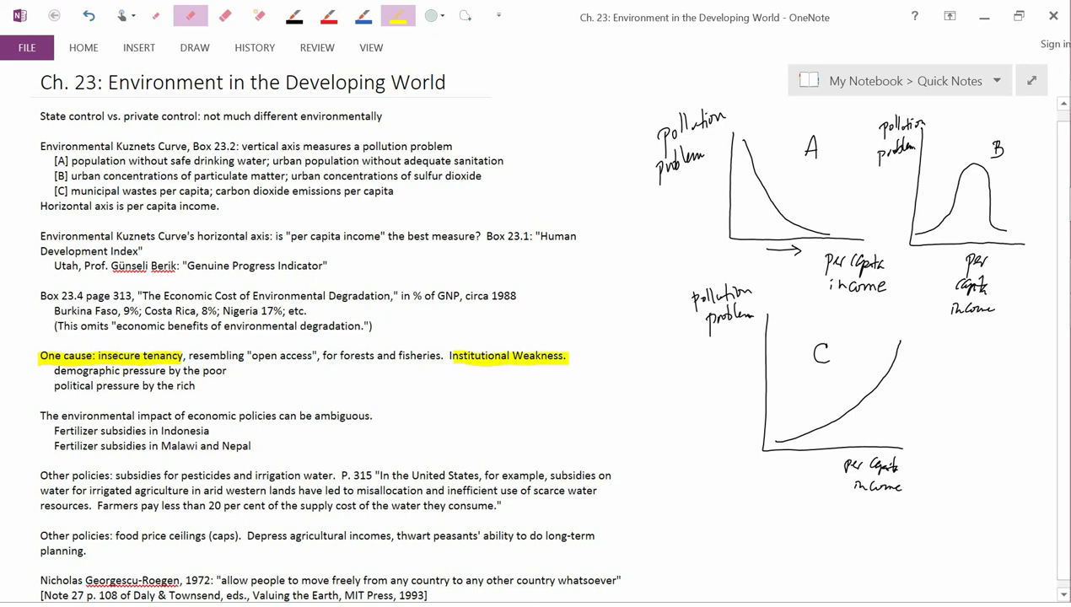
pyautogui.hotkey('ctrl', 'z')
pyautogui.hotkey('ctrl', 'z')
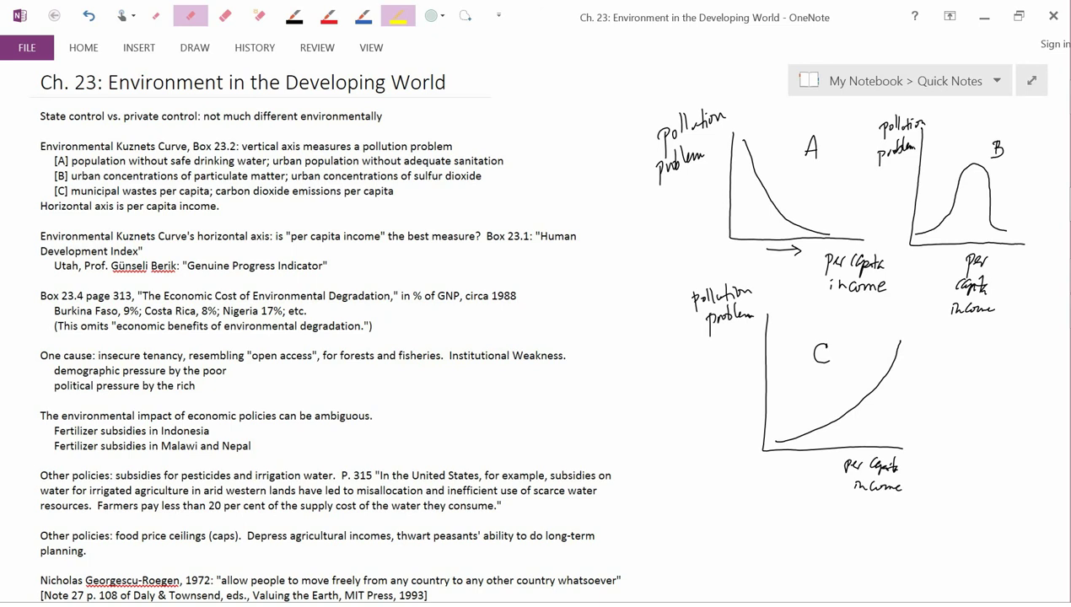
# Temporarily highlight "Institutional Weakness" and the phrase "resembling "open access", for forests and fisheries" in yellow, undoing each highlight.
pyautogui.moveTo(446, 355); pyautogui.dragTo(552, 355)
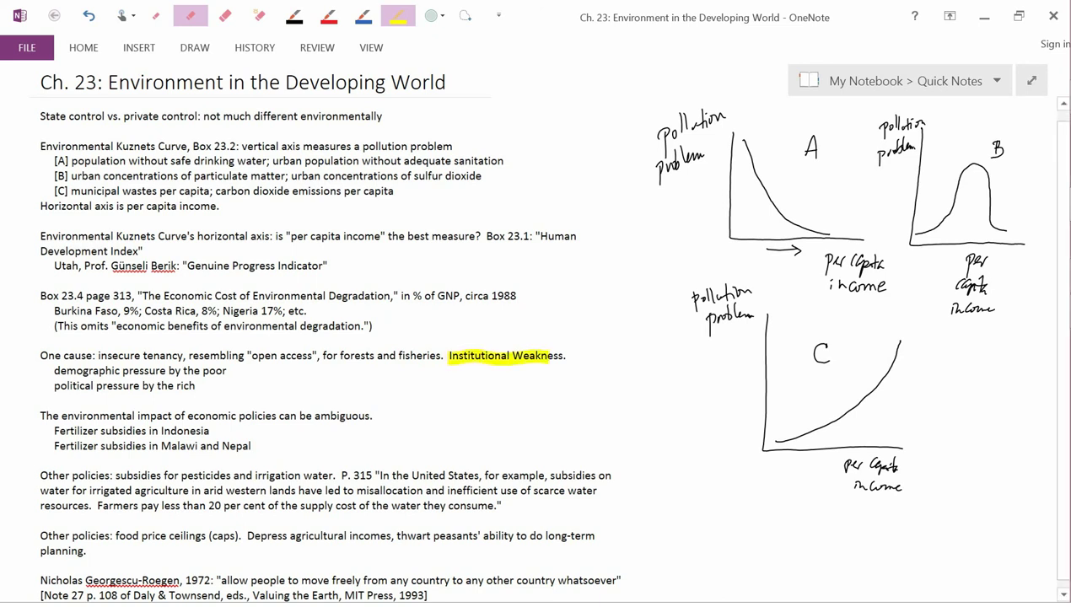
pyautogui.hotkey('ctrl', 'z')
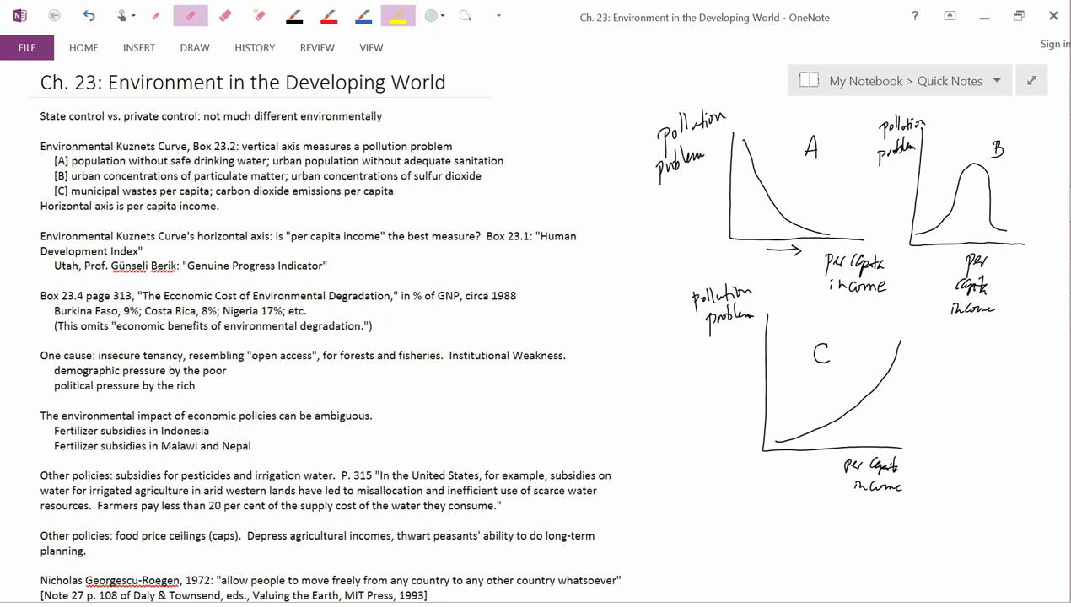
pyautogui.moveTo(198, 355); pyautogui.dragTo(439, 355)
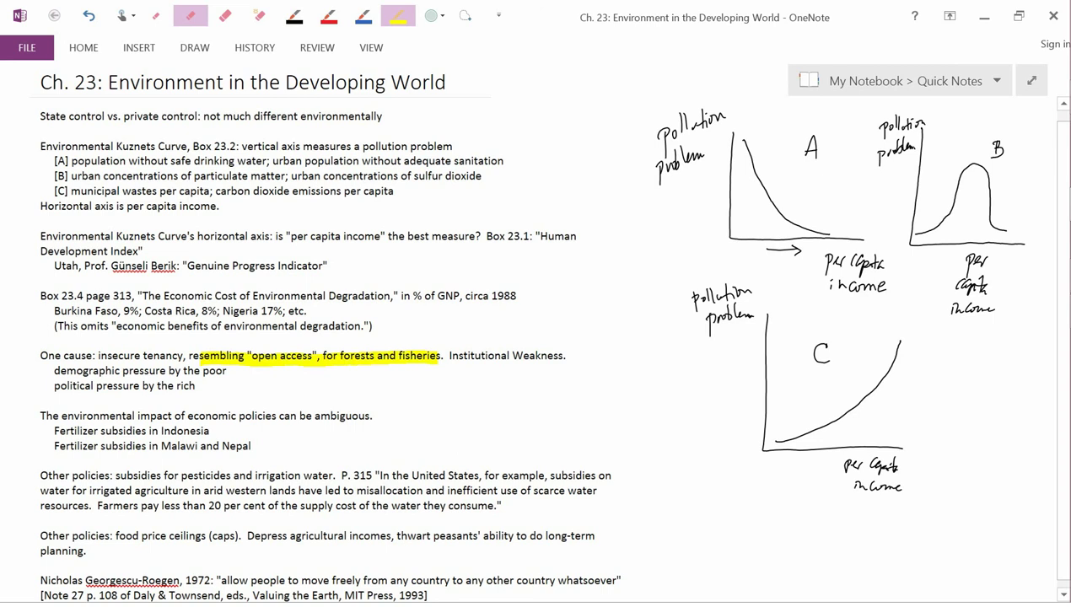
pyautogui.hotkey('ctrl', 'z')
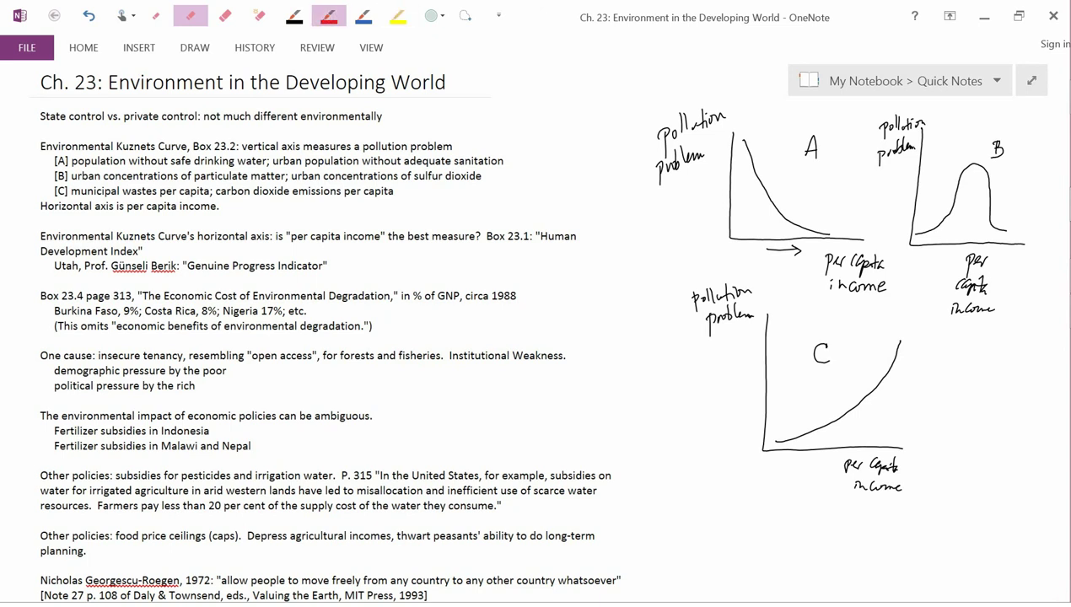
# Temporarily mark the "demographic pressure by the poor" and "political pressure by the rich" lines in red, undoing the mark.
pyautogui.moveTo(52, 365); pyautogui.dragTo(49, 396)
pyautogui.hotkey('ctrl', 'z')
# Draw a small red arrow beside the line "The environmental impact of economic policies can be ambiguous.".
pyautogui.moveTo(27, 421); pyautogui.dragTo(39, 425)
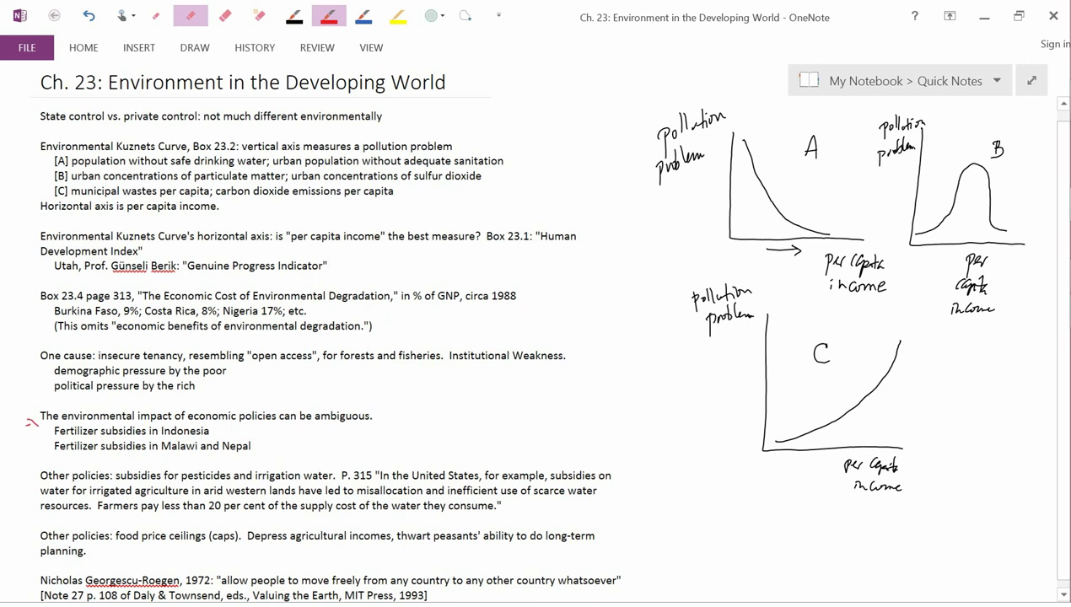